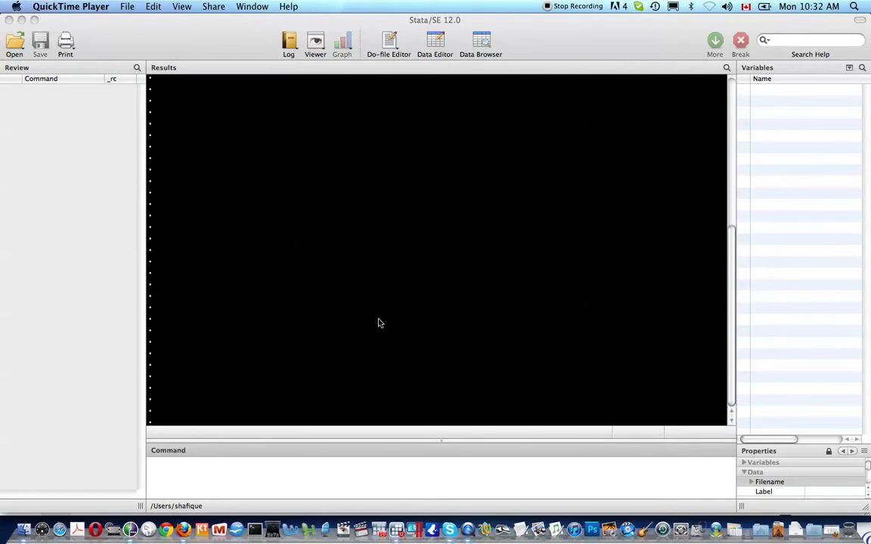
Step: Bring the fresh Stata session to the front with focus in the Command field
left_click(300, 484)
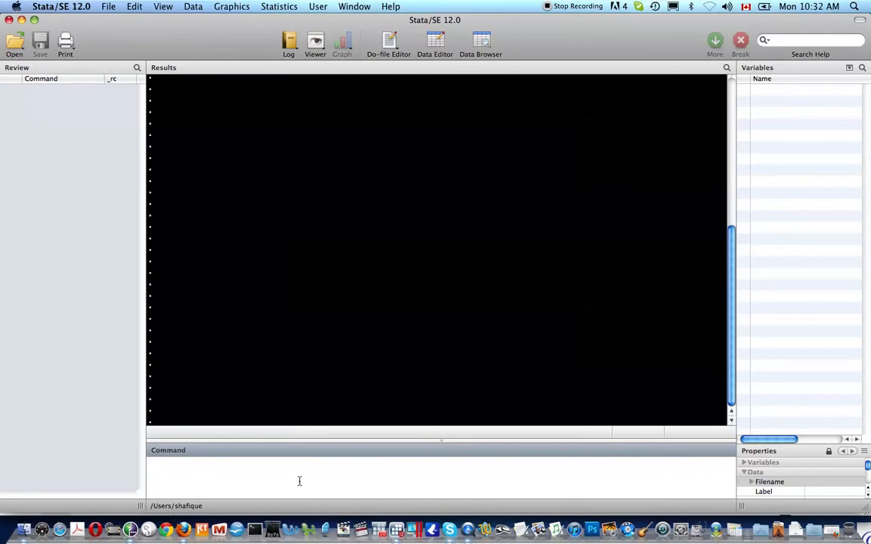
Step: Display 2^4+3 (result 19) and the text "stata tutorial" with di
type("di 2")
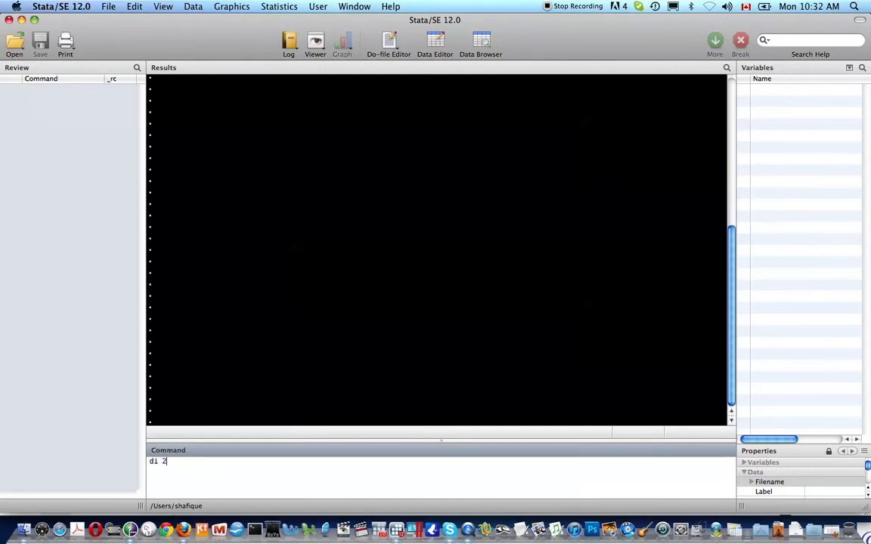
type("^4+3")
key("Return")
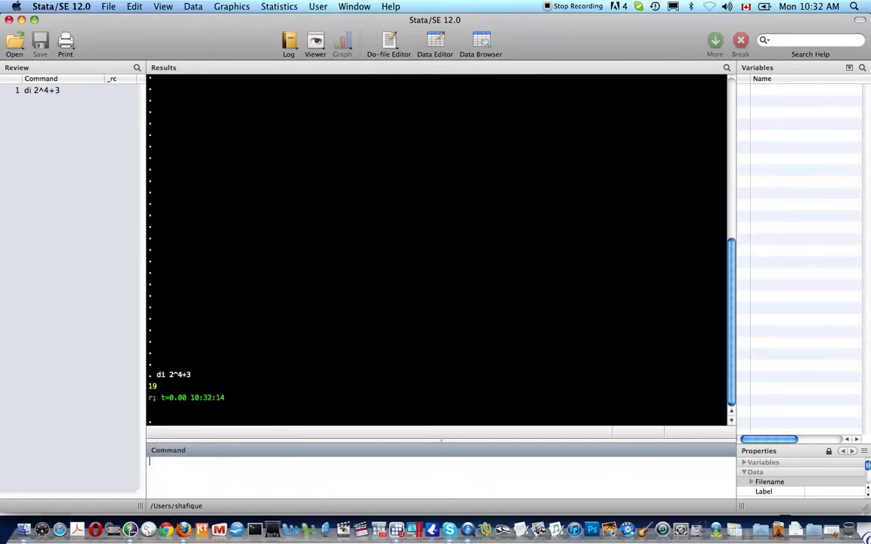
type("di \"\"")
key("Left")
type("stat")
key("BackSpace")
type("a tur")
type("ial")
key("BackSpace")
key("BackSpace")
key("BackSpace")
key("BackSpace")
type("tori")
key("BackSpace")
key("BackSpace")
type("t")
key("BackSpace")
type("rial")
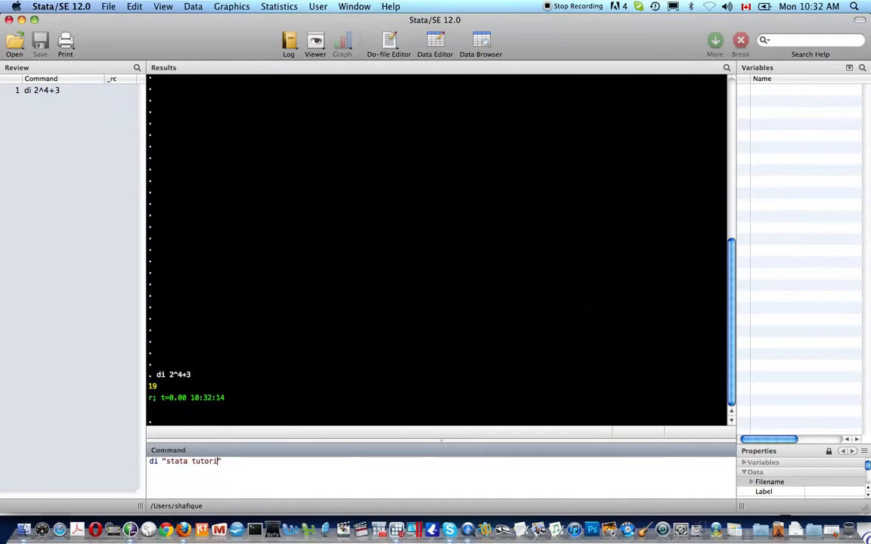
key("Return")
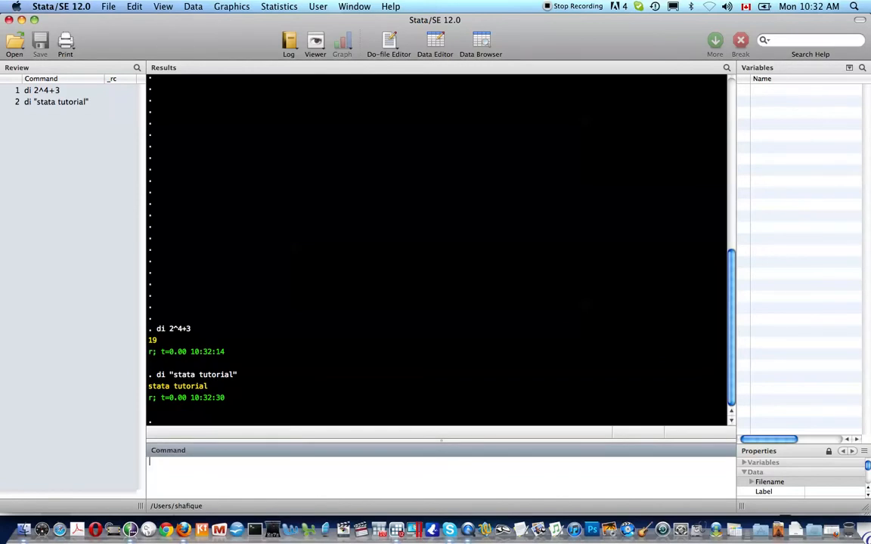
Step: Display here are some "double quotes" using compound quotes with di
type("di ")
type("`\"\"'")
type("here are som")
type("e ")
type("\"double ")
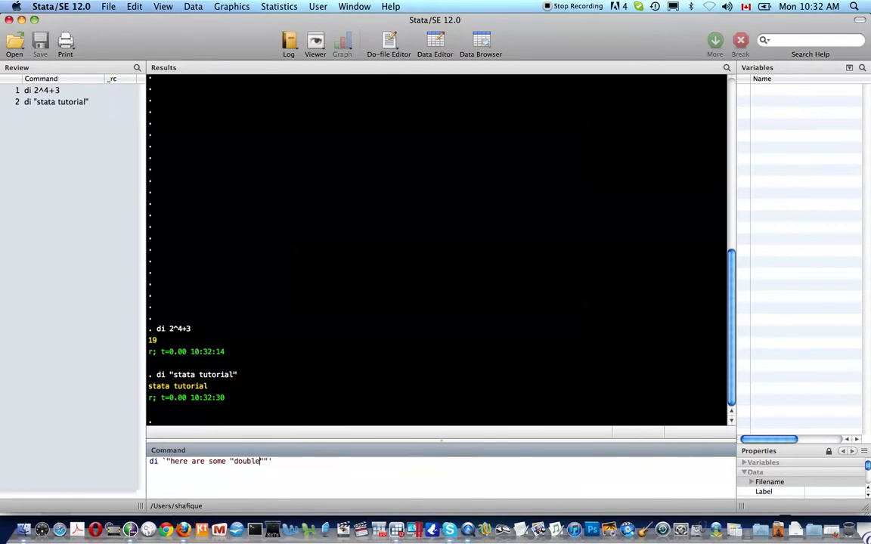
type("quotes")
key("Return")
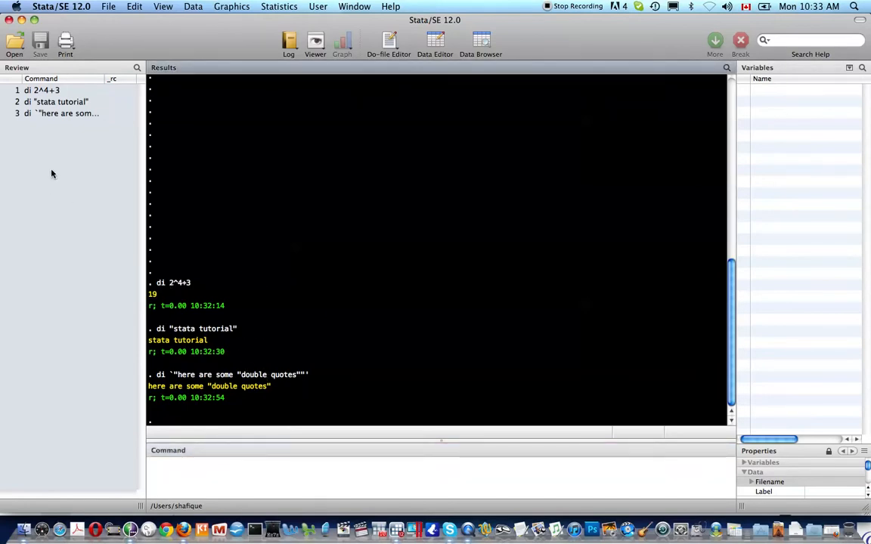
Step: Rerun the di 2^4+3 command from entry 1 of the Review pane
left_click(47, 89)
key("Return")
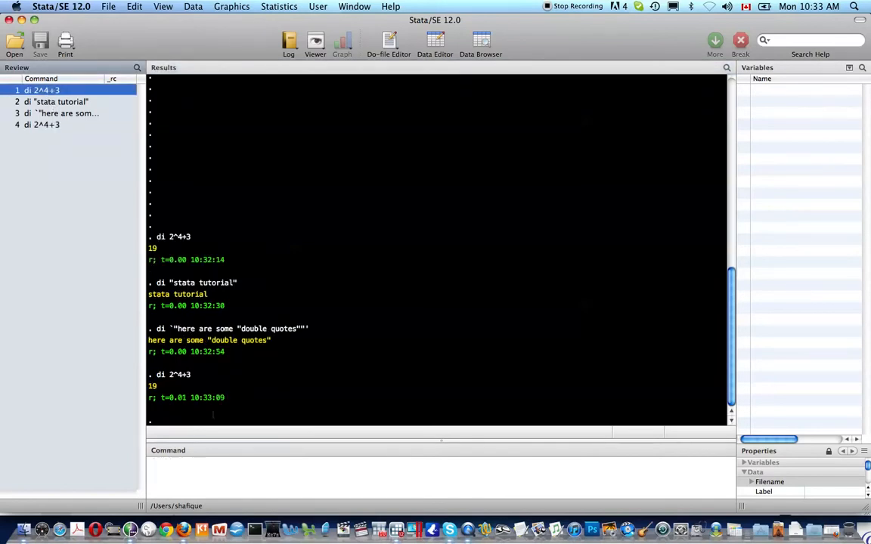
left_click(243, 470)
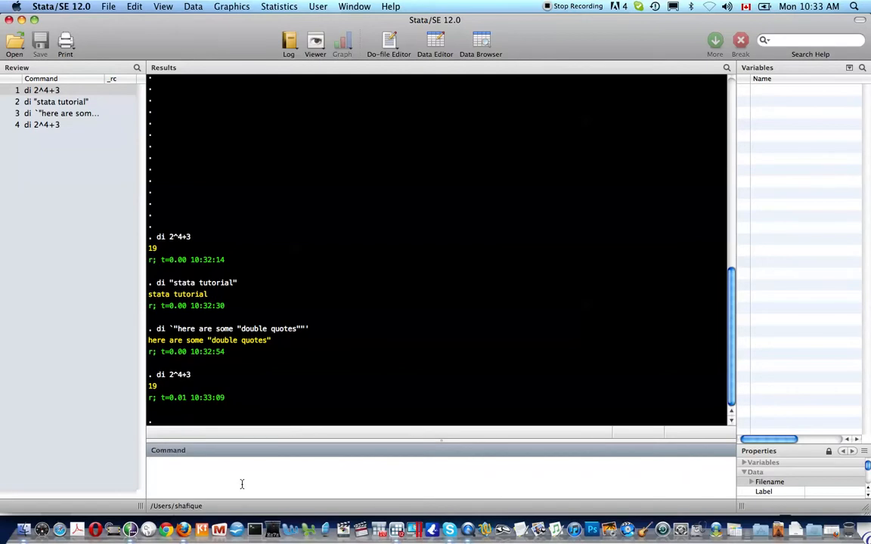
Step: Recall and rerun the double-quotes display command, then begin typing sysuse auto
key("Page_Up")
key("Page_Up")
key("Page_Down")
key("Page_Up")
key("Return")
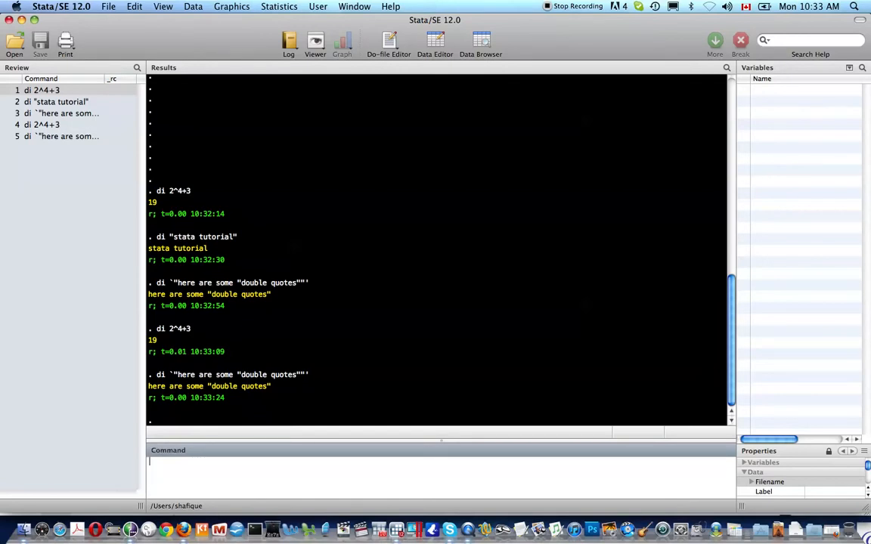
type("sysuse aut")
Step: Load auto.dta with sysuse auto, describe its 74 observations and 12 variables, and show its note
key("BackSpace")
key("BackSpace")
type("uto")
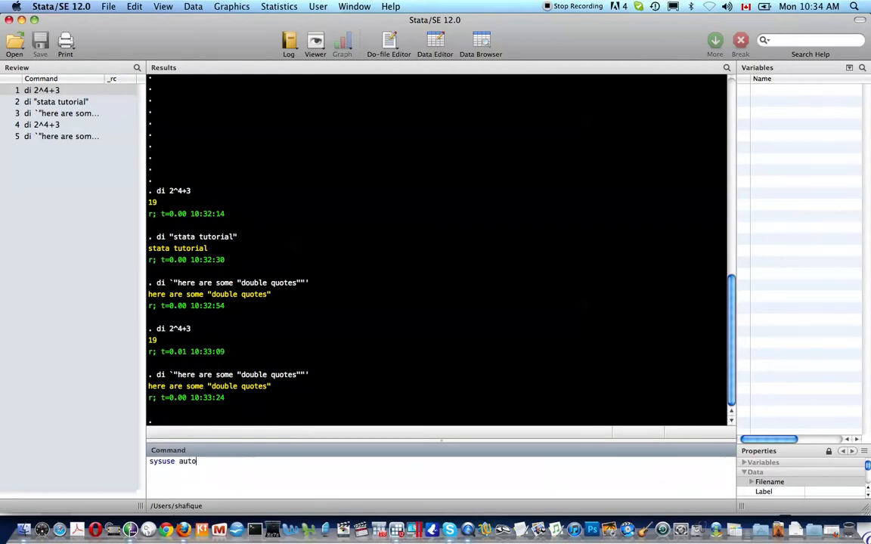
key("Return")
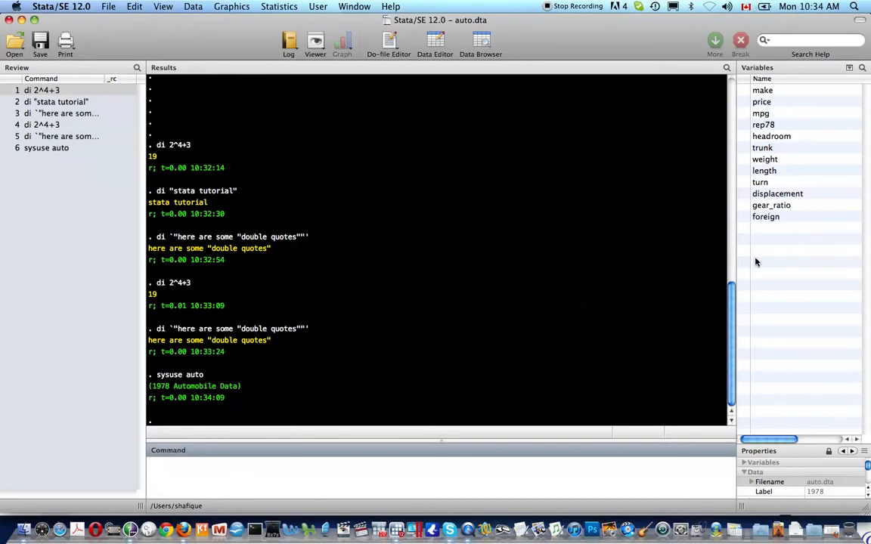
type("d")
key("Return")
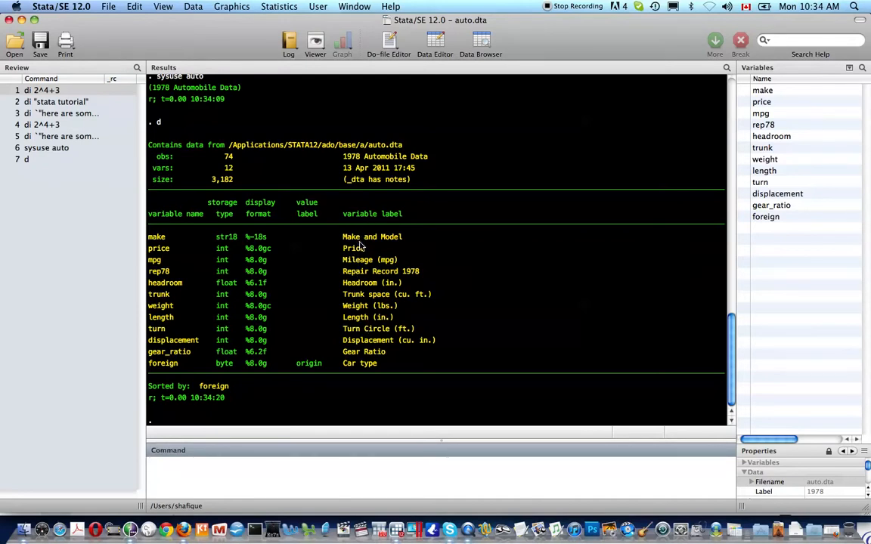
type("note")
key("Return")
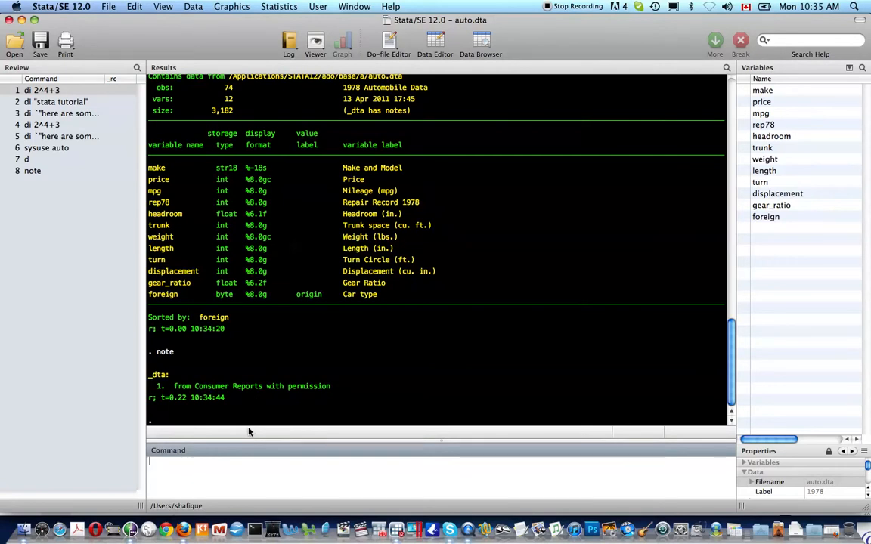
Step: Tabulate foreign (52 Domestic, 22 Foreign) and open the auto data in Browse mode with bro
type("tab")
type("eign")
key("Return")
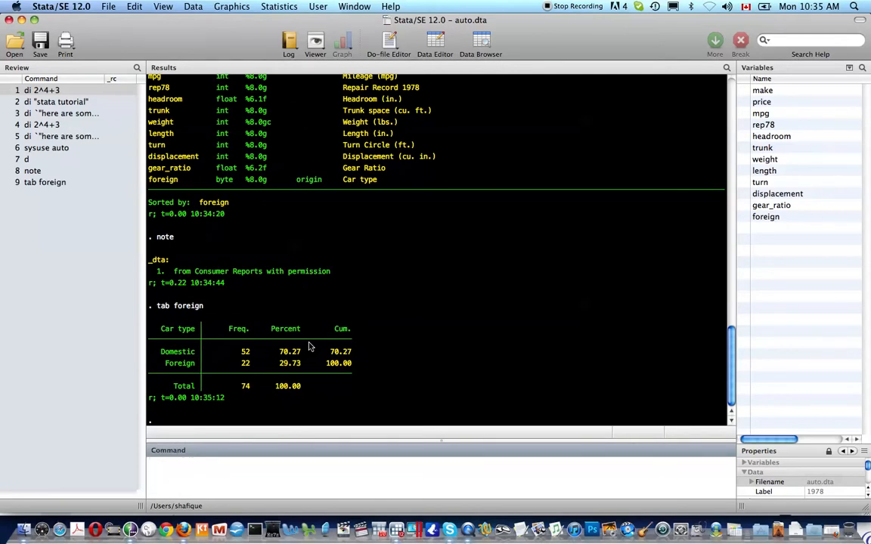
type("bro")
key("Return")
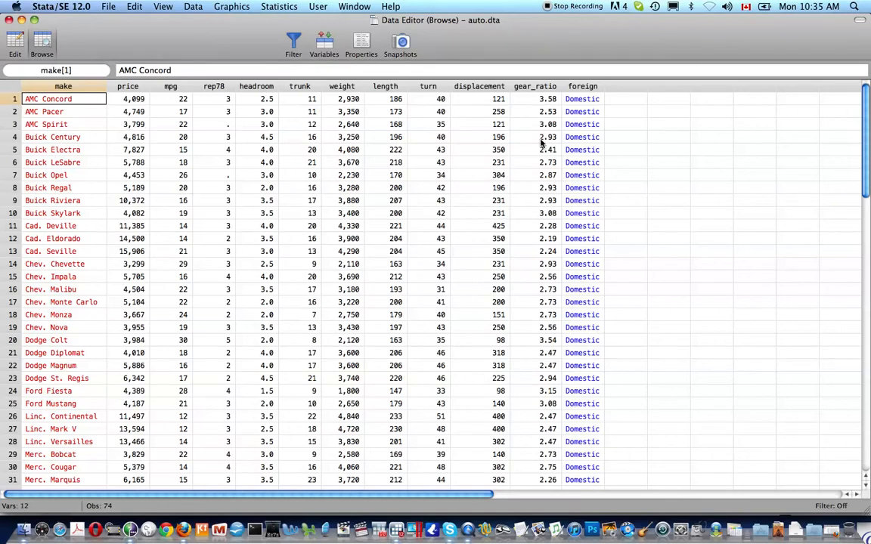
Step: Inspect the foreign column values, comparing Domestic rows with the first Foreign car, Audi 5000
left_click(576, 100)
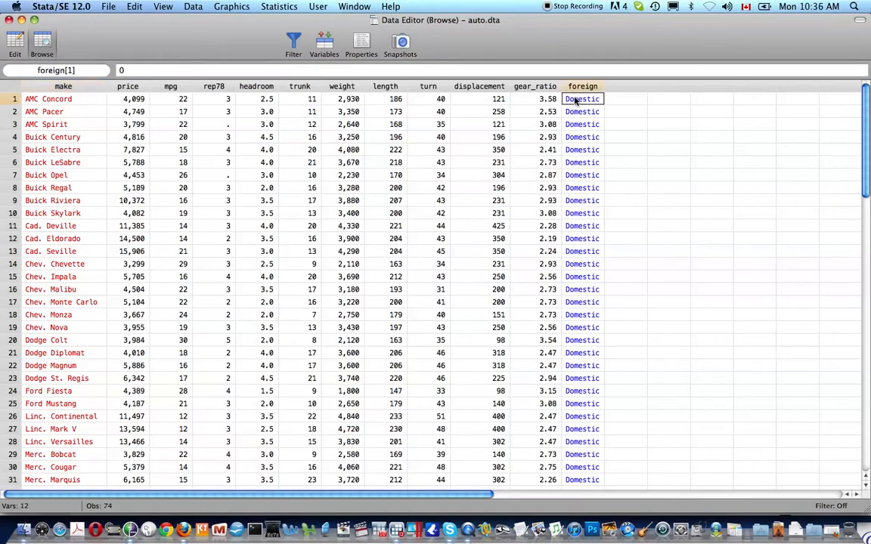
key("Down")
key("Down")
key("Down")
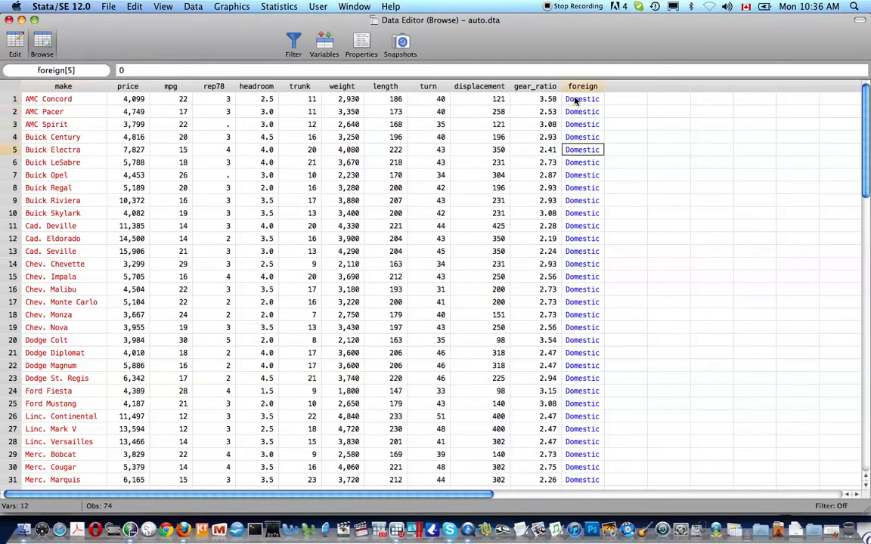
left_click(576, 100)
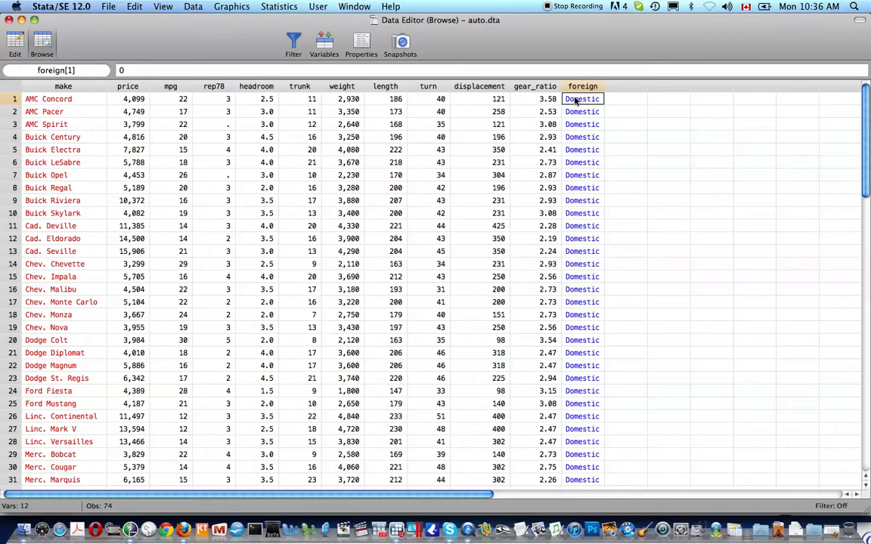
key("Down")
key("Down")
key("Down")
key("Down")
key("Down")
key("Down")
key("Down")
key("Down")
key("Down")
scroll(576, 100, "down", 1)
scroll(576, 100, "down", 12)
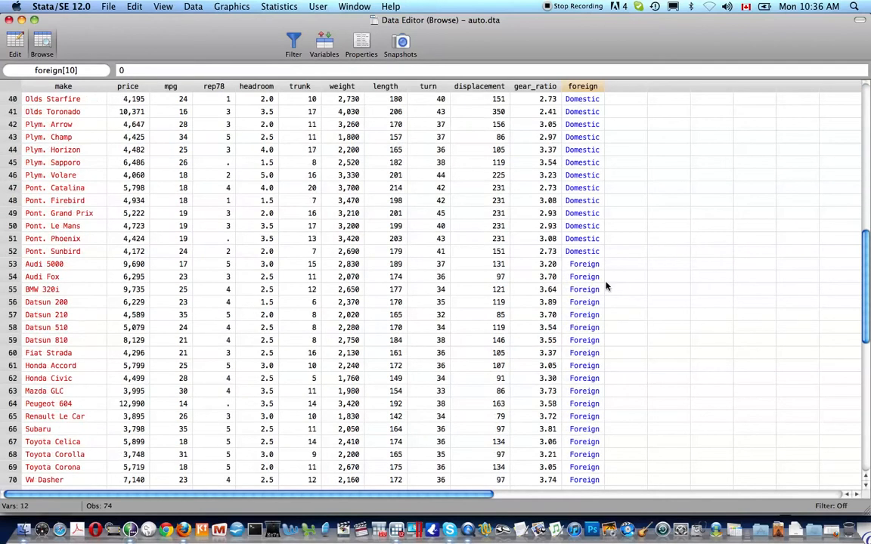
left_click(590, 266)
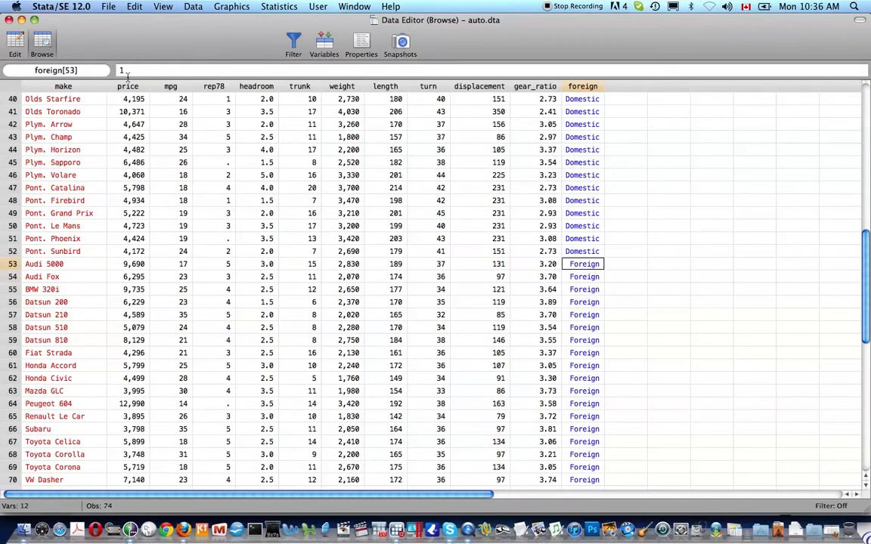
key("Down")
key("Down")
key("Down")
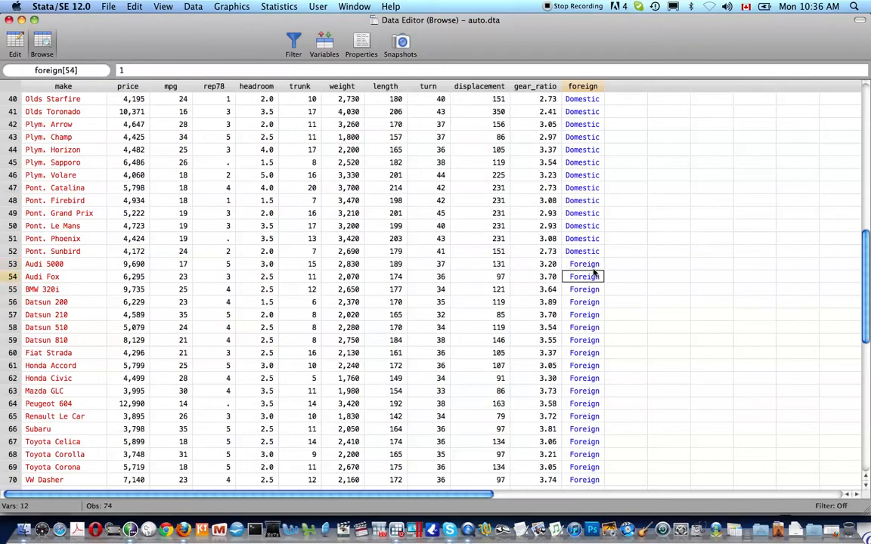
key("Up")
key("Up")
key("Up")
key("Up")
key("Down")
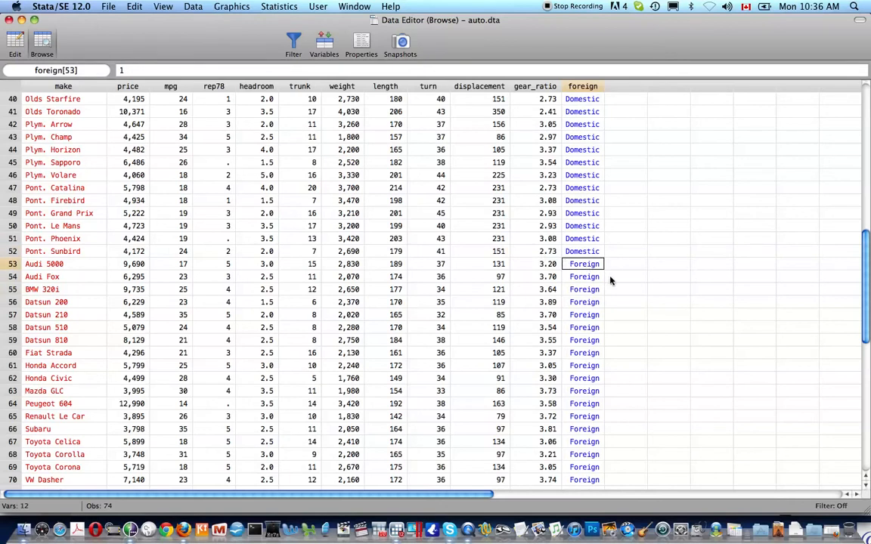
Step: Check the turn and weight values in rows 27–28, then close the Data Editor
scroll(609, 280, "up", 5)
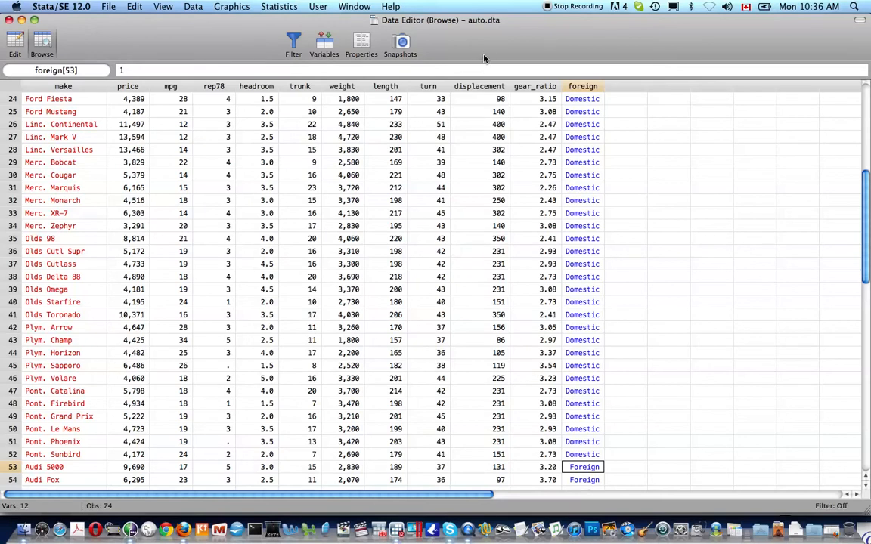
left_click(432, 138)
left_click(333, 149)
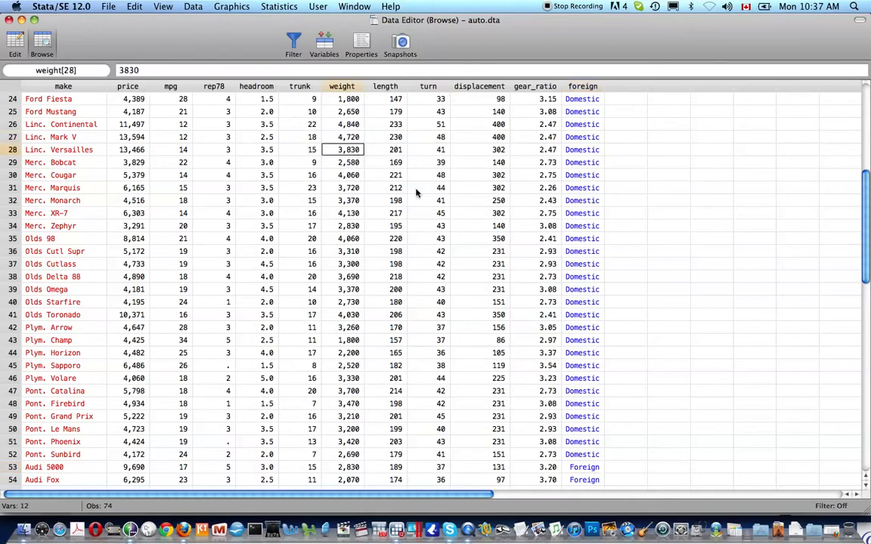
key("super+w")
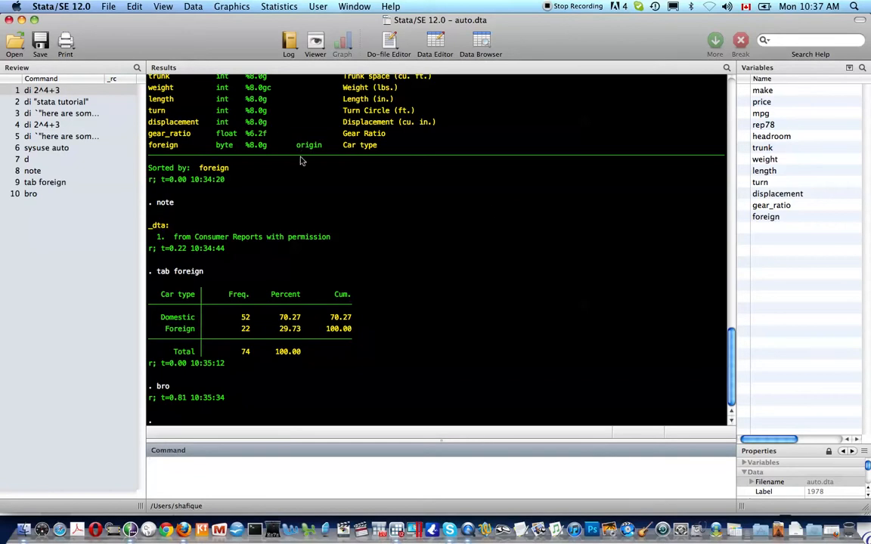
Step: List all value labels, then the origin label (0 Domestic, 1 Foreign) after fixing the orign typo
type("label list")
key("Return")
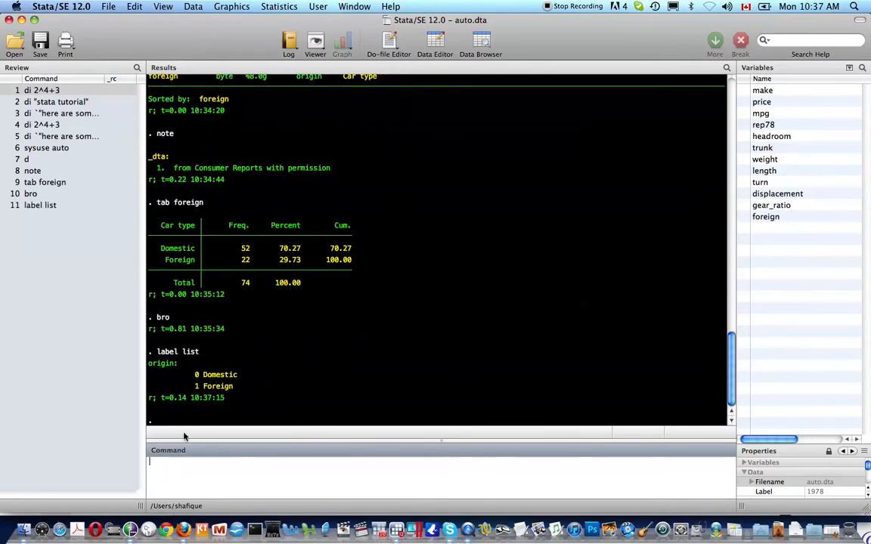
type("label list orign")
key("Return")
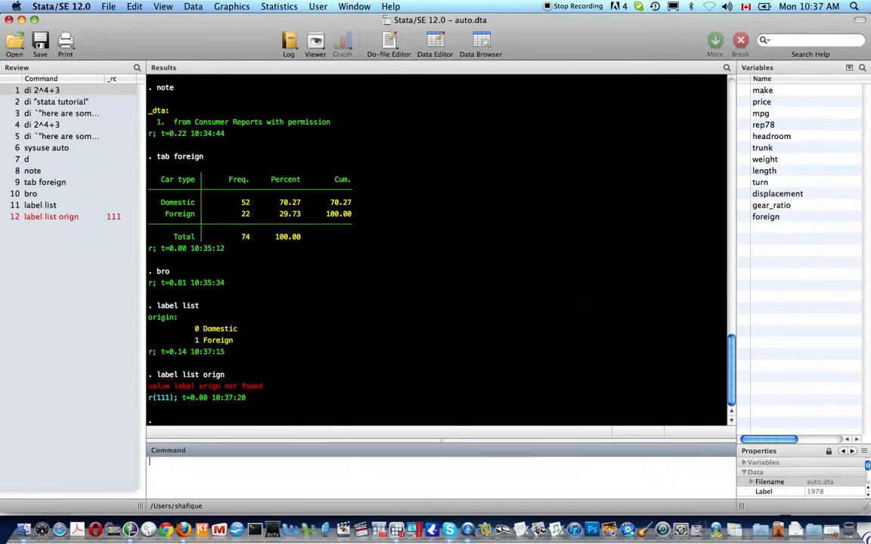
key("Up")
type("i")
key("Return")
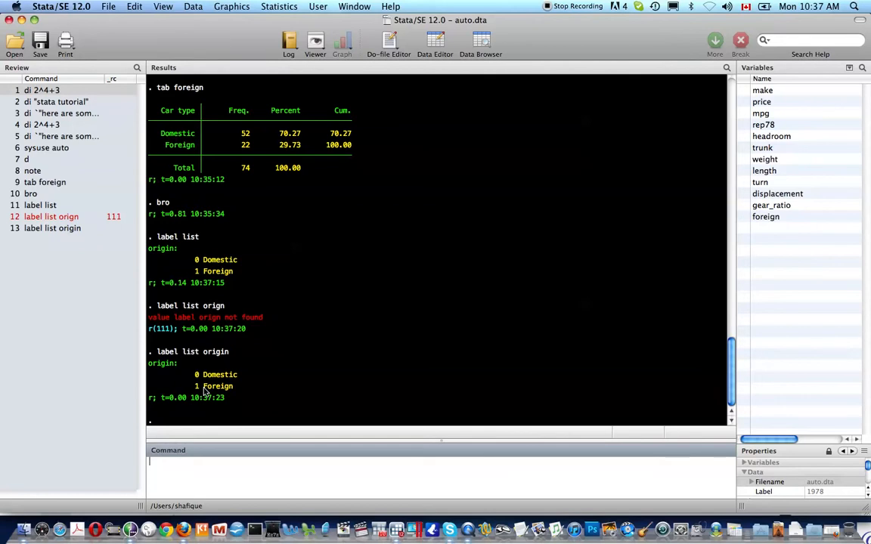
Step: Describe the auto dataset again with d and start typing gen gallons = 5
type("d")
key("Return")
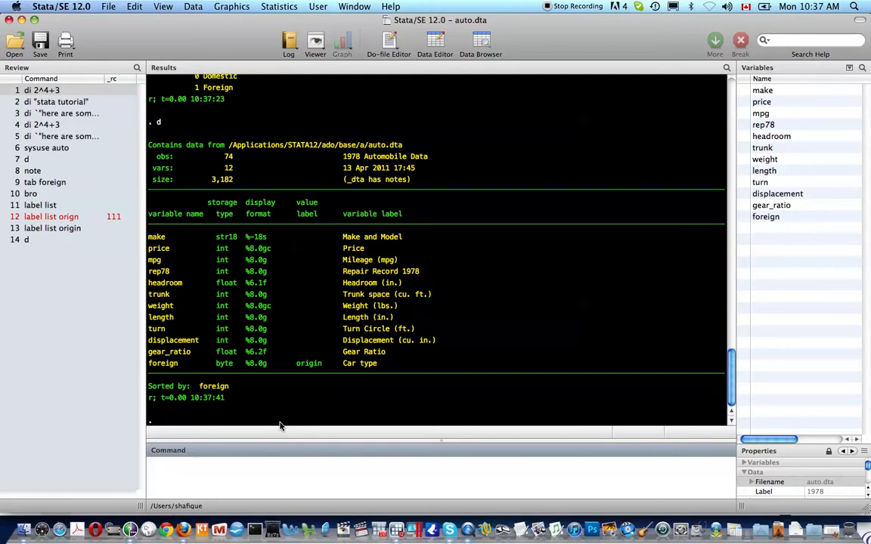
type("gen gallons = 5")
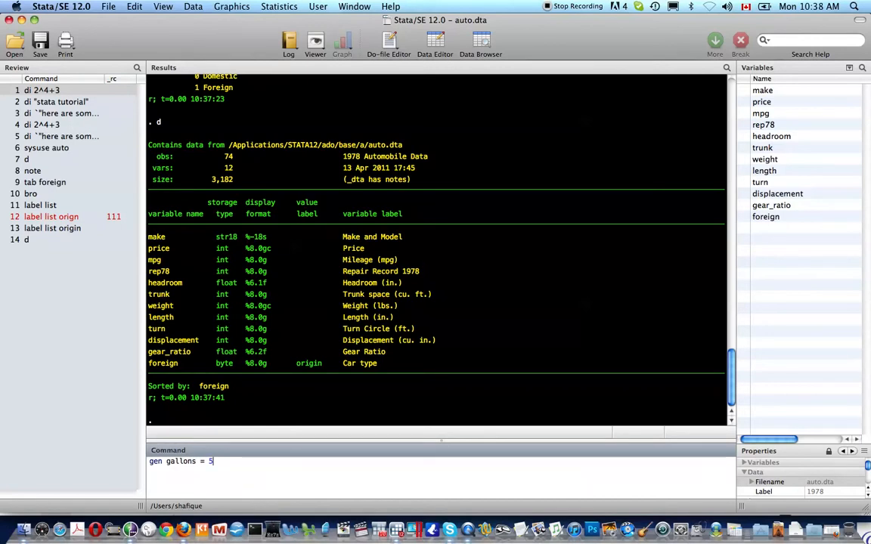
Step: Run gen gallons = . to create a gallons variable holding 74 missing values
key("BackSpace")
type(".")
key("Return")
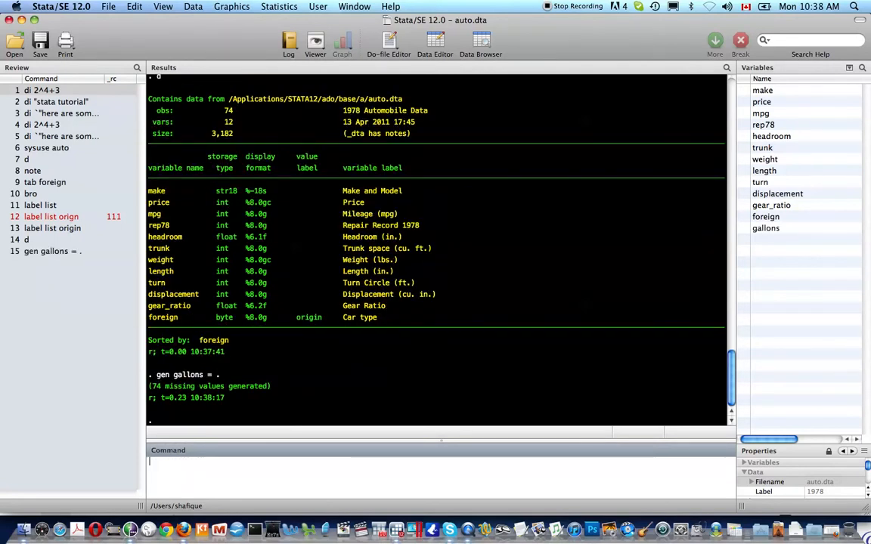
Step: Open the Data Editor with edit and enter gallons 5, 5, 6, 5 for the first four cars
type("edit")
key("Return")
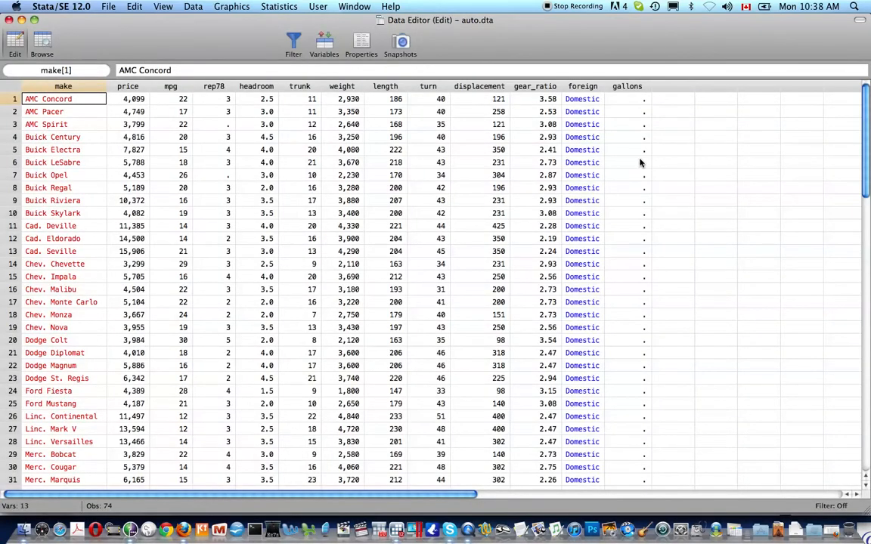
left_click(628, 99)
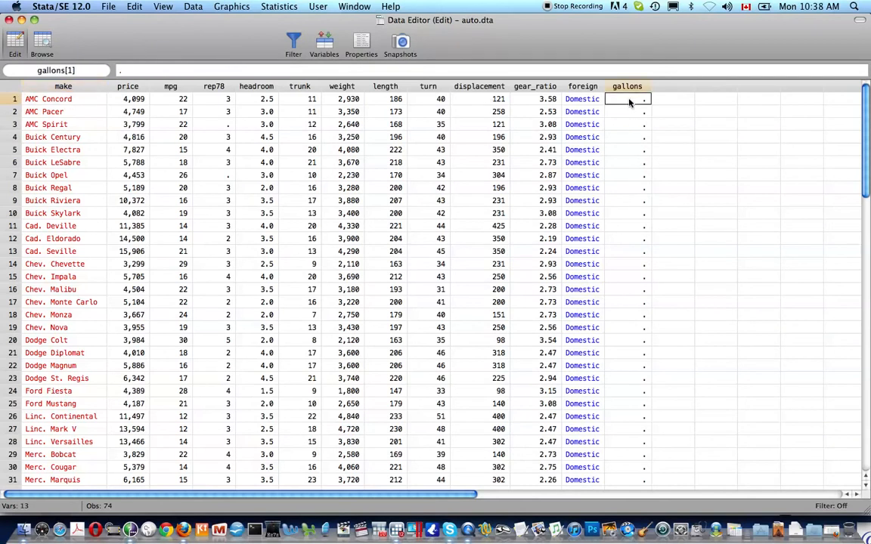
type("5")
key("Return")
type("5")
type("5")
key("Return")
key("Return")
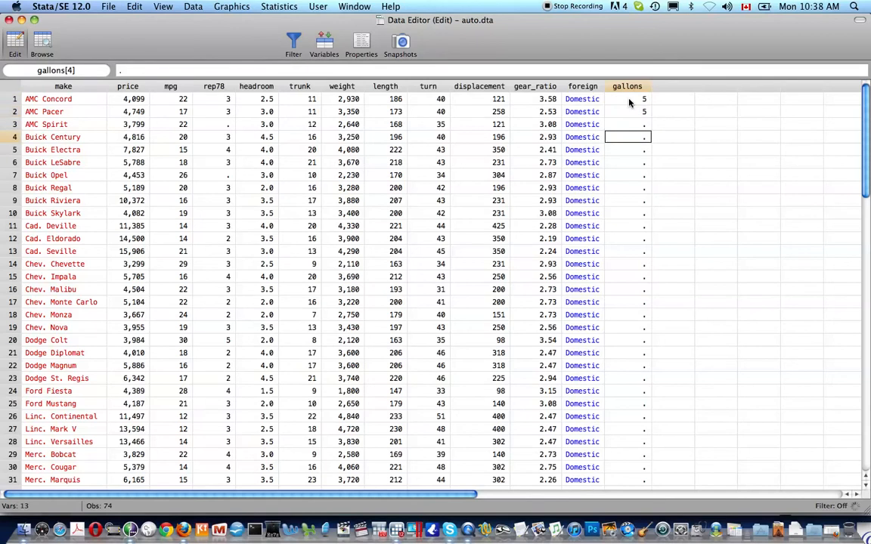
type("5")
key("Return")
key("Up")
key("Up")
type("6")
key("Return")
Step: Leave car five missing and enter gallons 6, 8 and 3 for cars six through eight
key("Return")
type("6")
key("Return")
type("6")
key("Return")
type("8")
key("Return")
type("3")
key("Return")
scroll(629, 103, "down", 15)
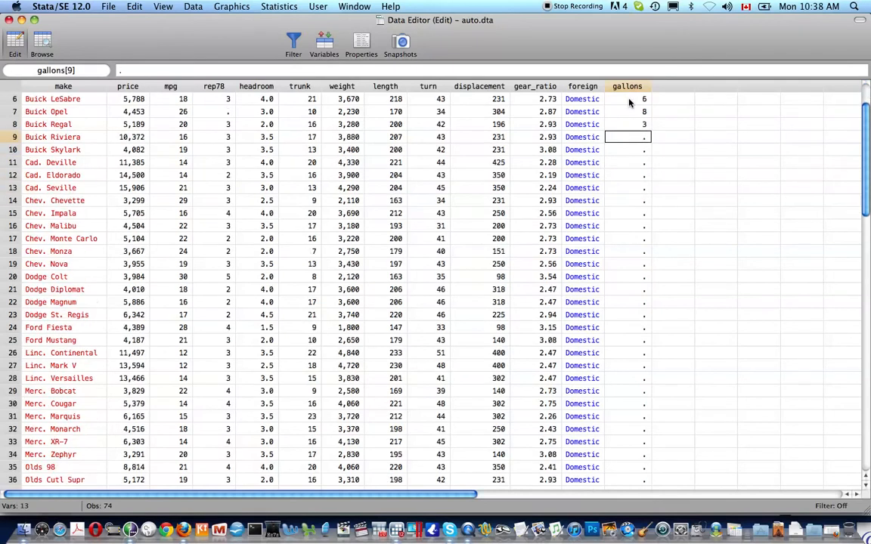
scroll(629, 103, "up", 8)
scroll(629, 103, "up", 10)
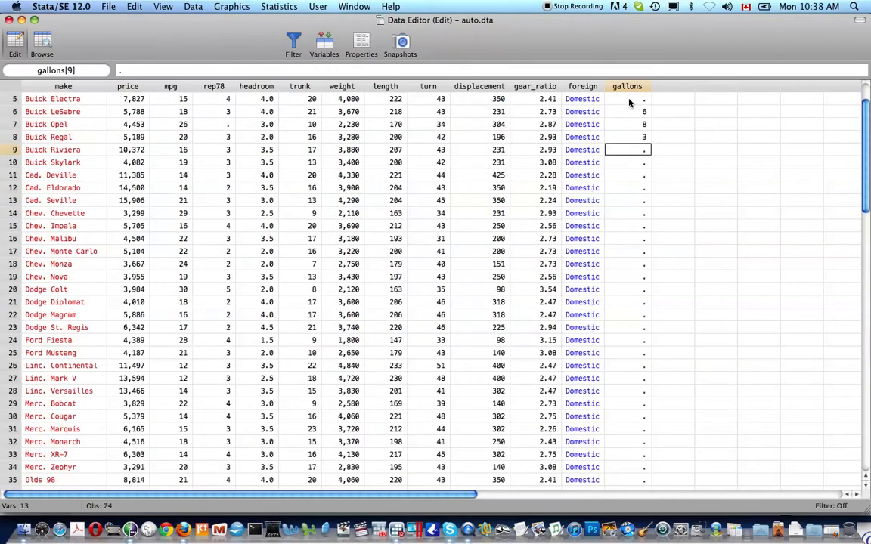
Step: Close the Data Editor and run replace gallons = 5 for all 74 cars
key("super+w")
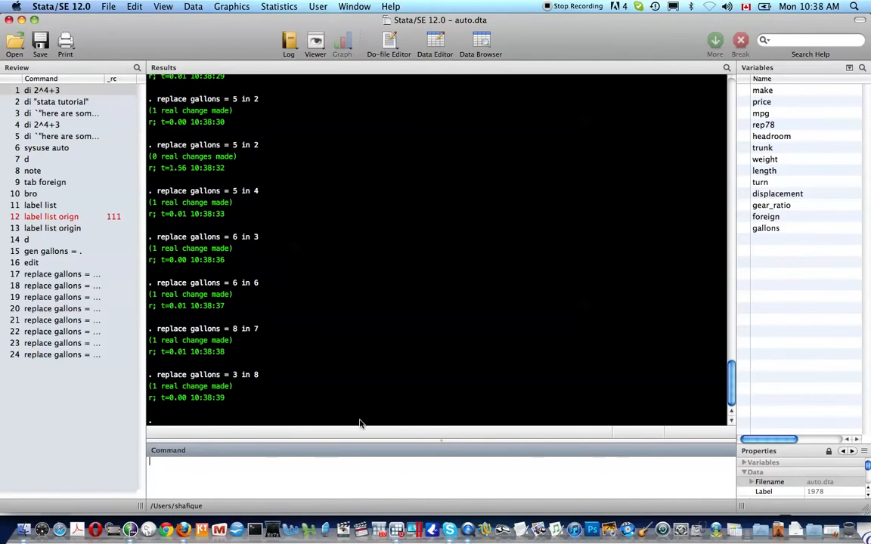
scroll(244, 346, "up", 1)
scroll(245, 345, "up", 5)
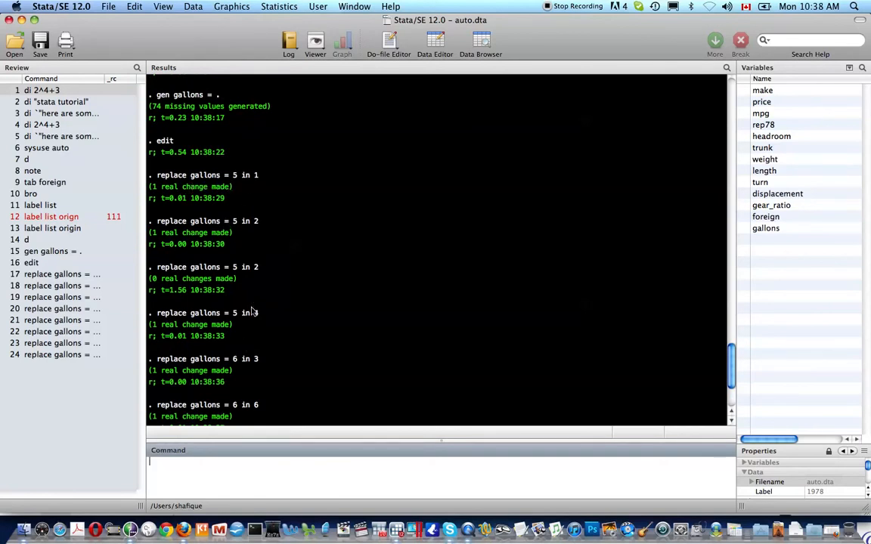
scroll(253, 328, "down", 4)
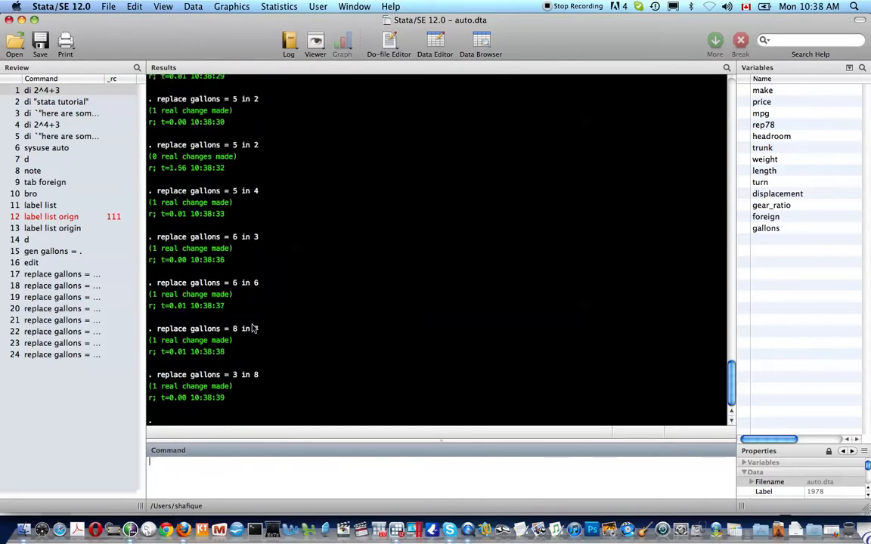
type("replace gallons")
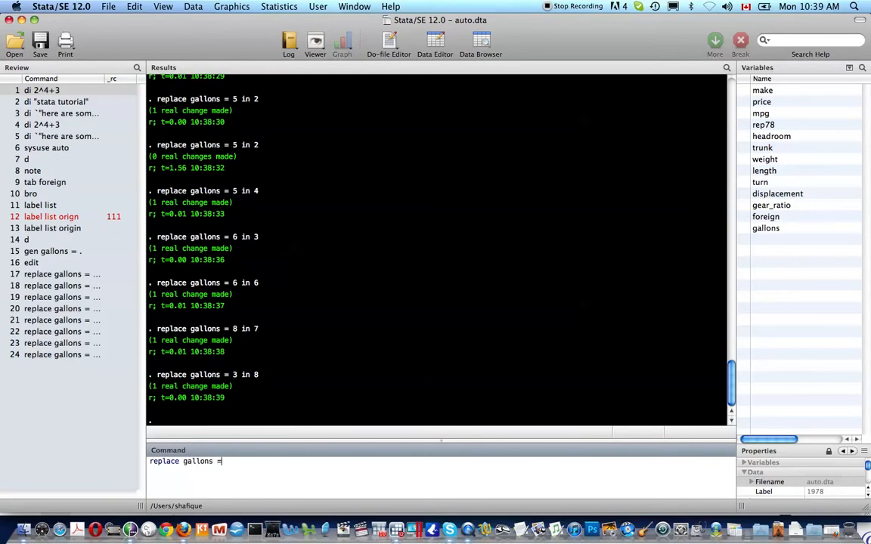
type(" = 5")
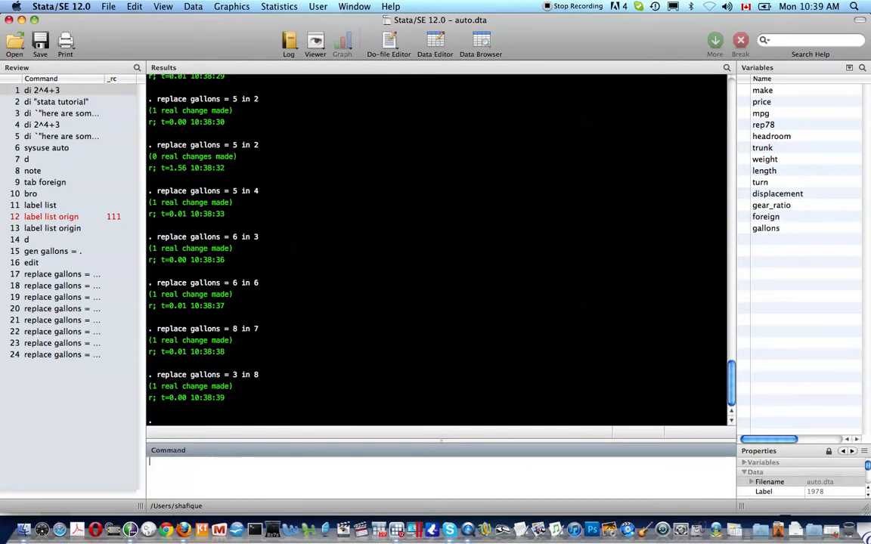
key("Return")
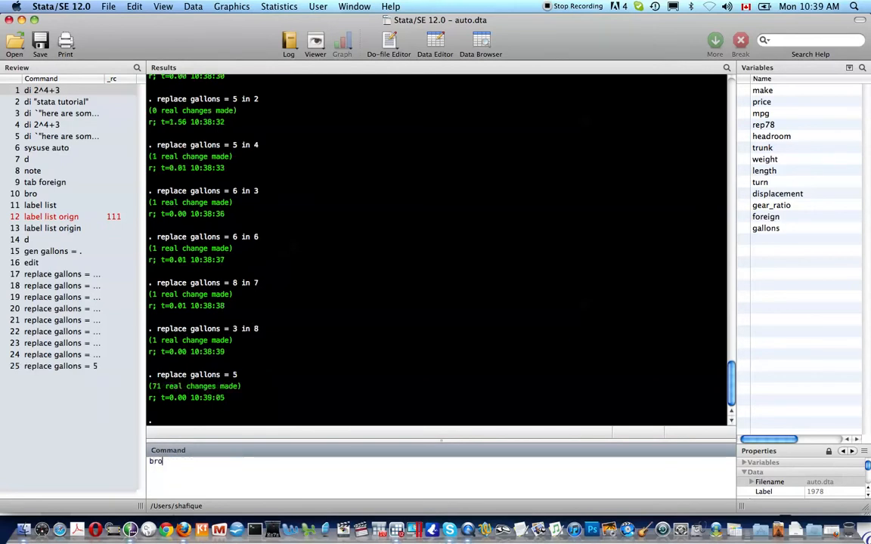
Step: Browse the data grid to confirm all 74 cars show gallons of 5
key("Return")
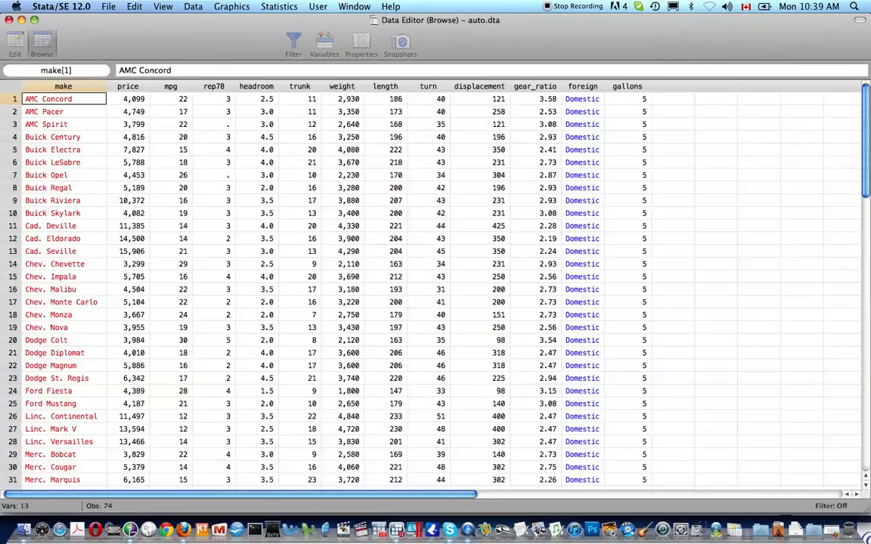
scroll(615, 159, "down", 1)
scroll(614, 159, "down", 15)
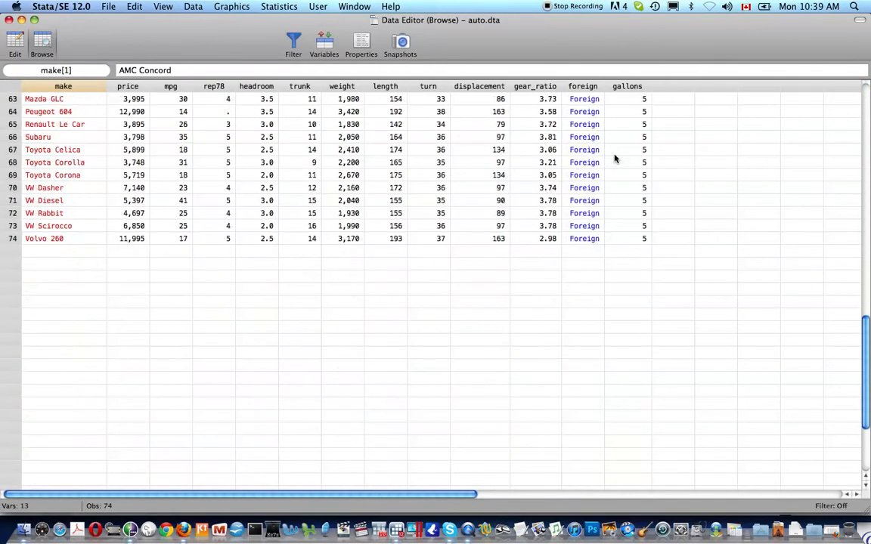
scroll(614, 158, "up", 15)
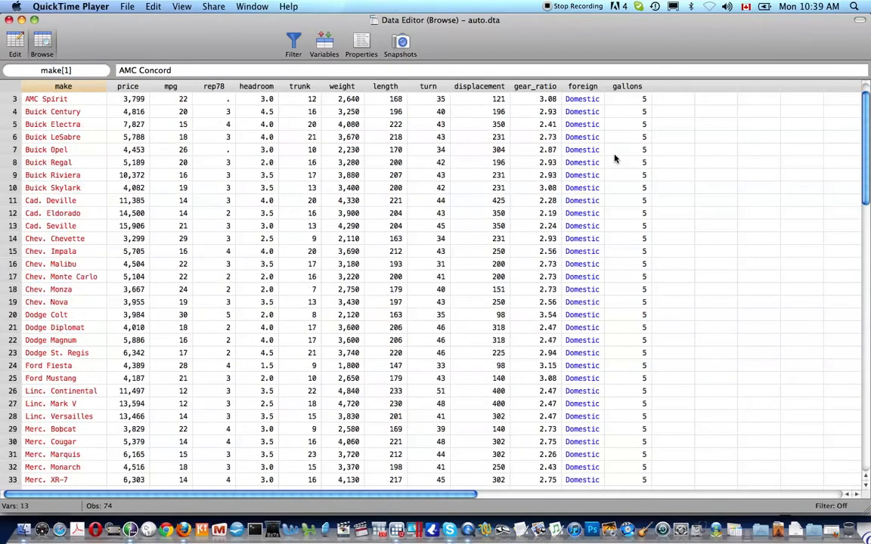
scroll(615, 158, "up", 2)
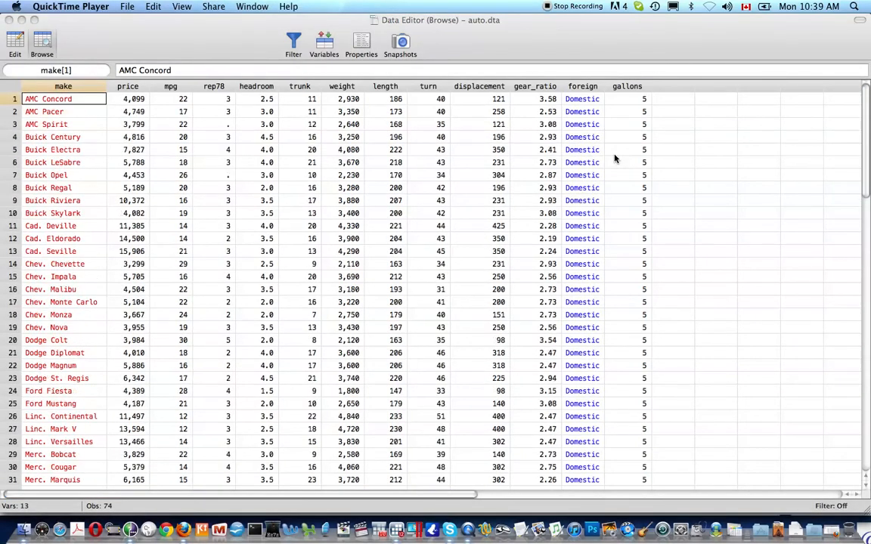
scroll(615, 159, "right", 2)
scroll(614, 159, "left", 2)
Step: Close the browser and label gallons "Gallons of gasoline available for use"
left_click(563, 25)
key("super+w")
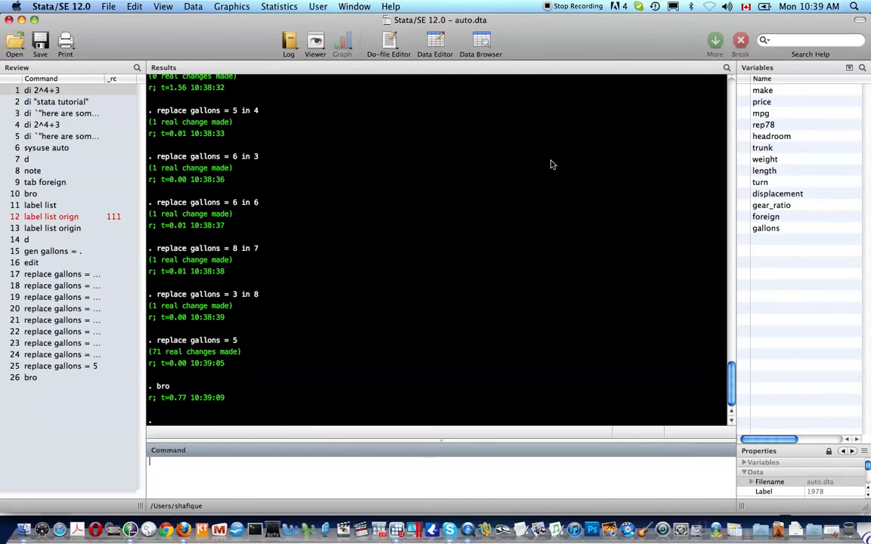
type("label var gallons \"\"")
key("Left")
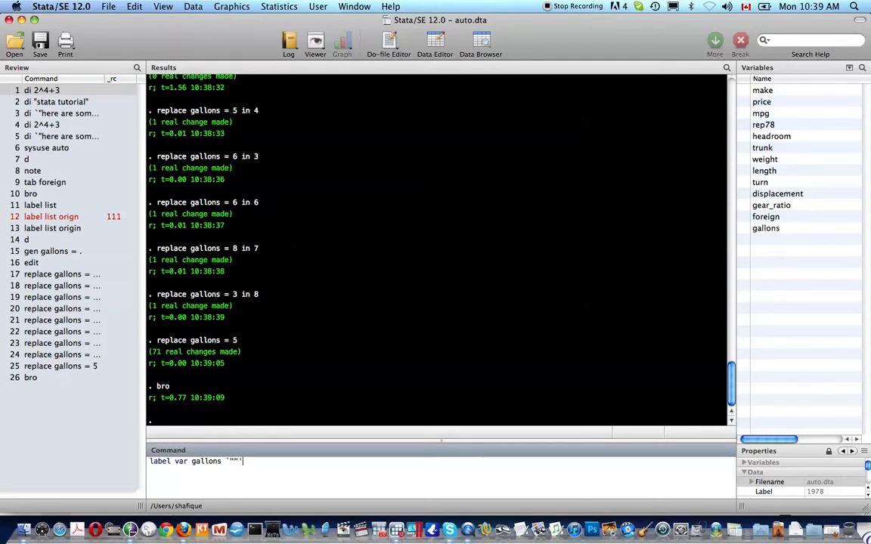
type("Gallons of gasoline")
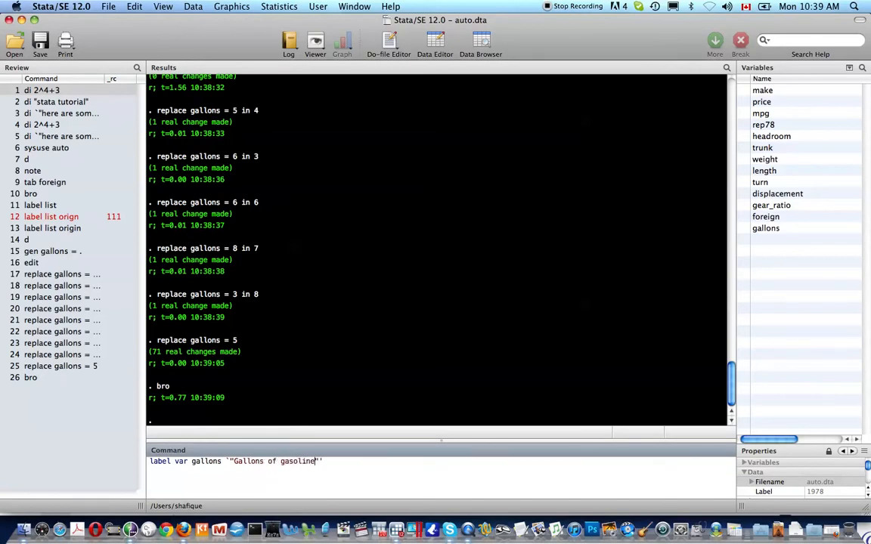
type(" available for ")
type("consumptio")
key("BackSpace")
key("BackSpace")
key("BackSpace")
key("BackSpace")
key("BackSpace")
key("BackSpace")
key("BackSpace")
key("BackSpace")
key("BackSpace")
key("BackSpace")
type("use")
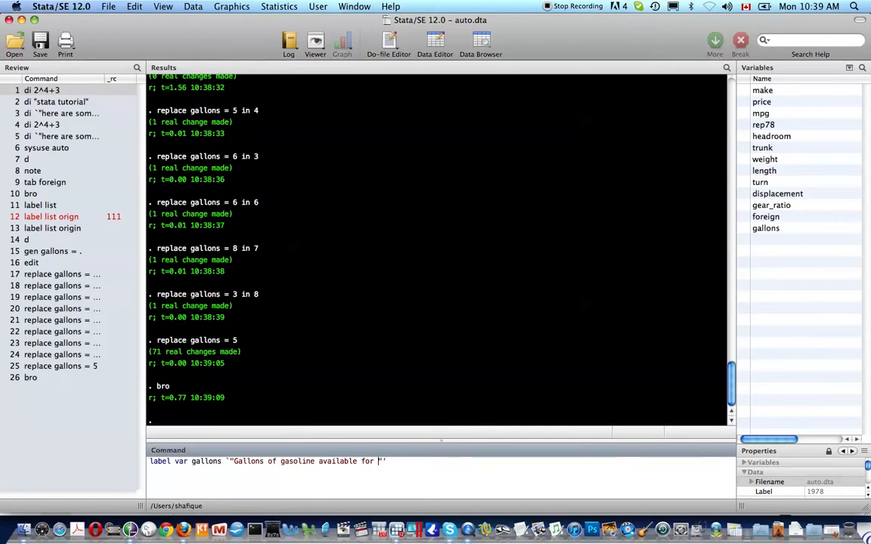
key("Return")
Step: Describe the dataset to confirm the new gallons label
type("d")
key("Return")
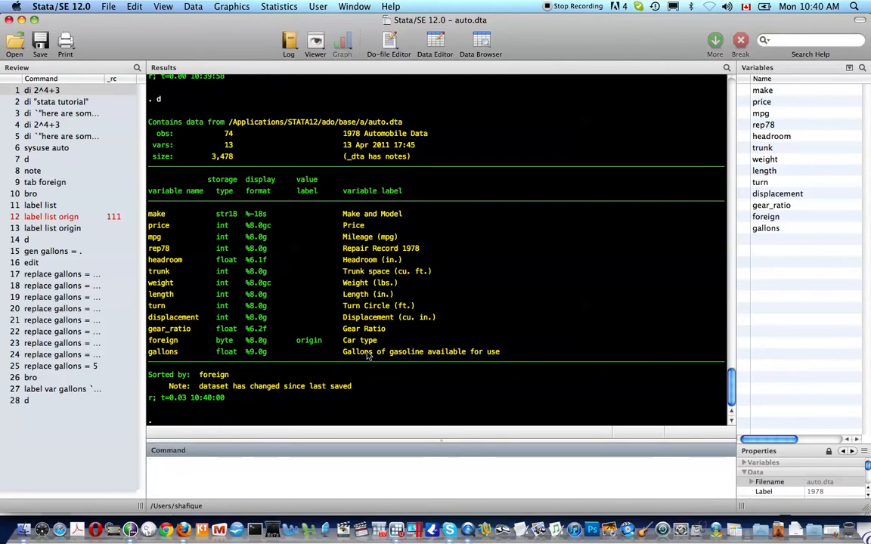
key("space")
Step: Generate distance = mpg * gallons
type("en distance")
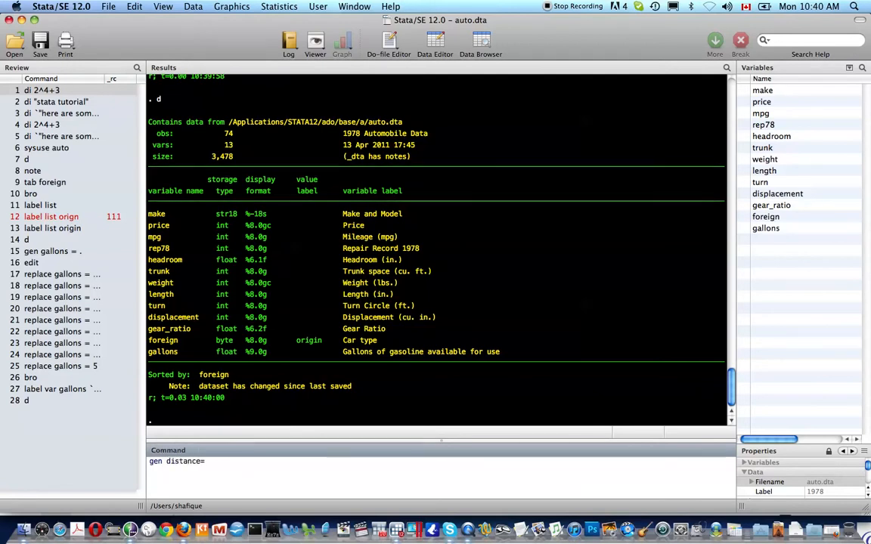
type(" = m")
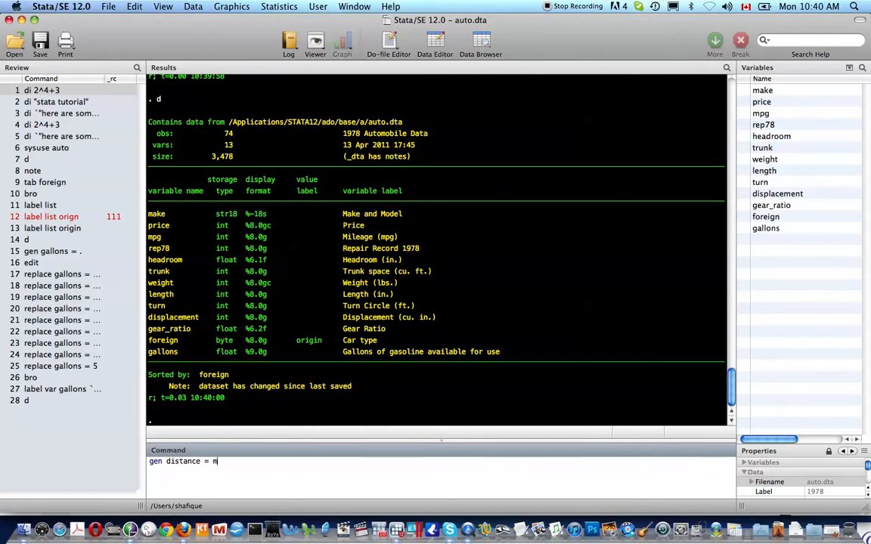
type("pg&gallo")
key("BackSpace")
key("BackSpace")
key("BackSpace")
key("BackSpace")
key("BackSpace")
key("BackSpace")
type("* gallo")
key("Return")
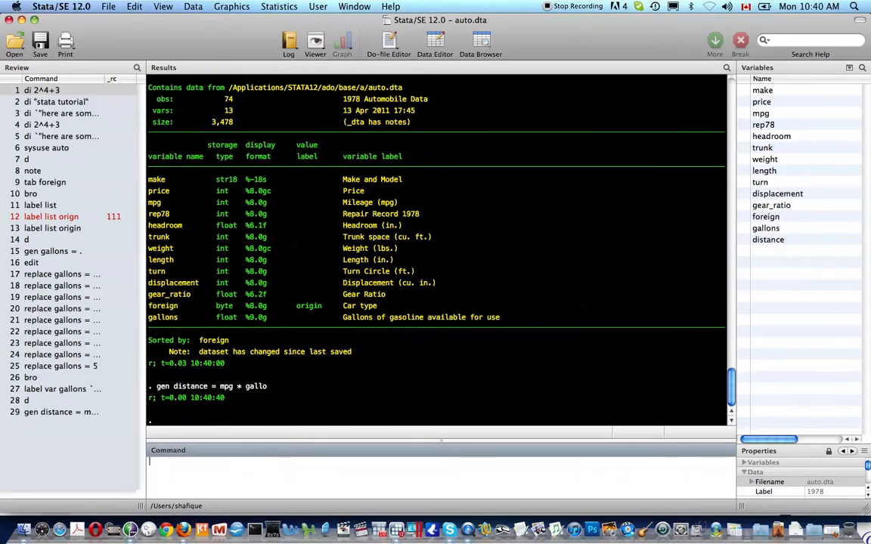
Step: Label distance as avg distance you can travel on "gallons"
type("label var dist")
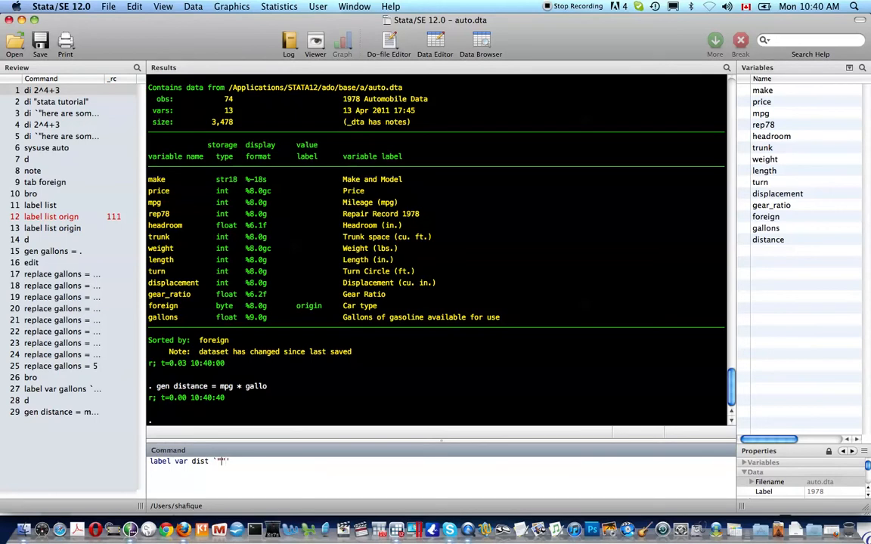
type("distance gr")
key("BackSpace")
key("BackSpace")
type("yo")
key("BackSpace")
key("BackSpace")
key("BackSpace")
key("BackSpace")
key("BackSpace")
key("BackSpace")
key("BackSpace")
key("BackSpace")
key("BackSpace")
key("BackSpace")
key("BackSpace")
type("ave")
key("BackSpace")
type("g distance you can travel")
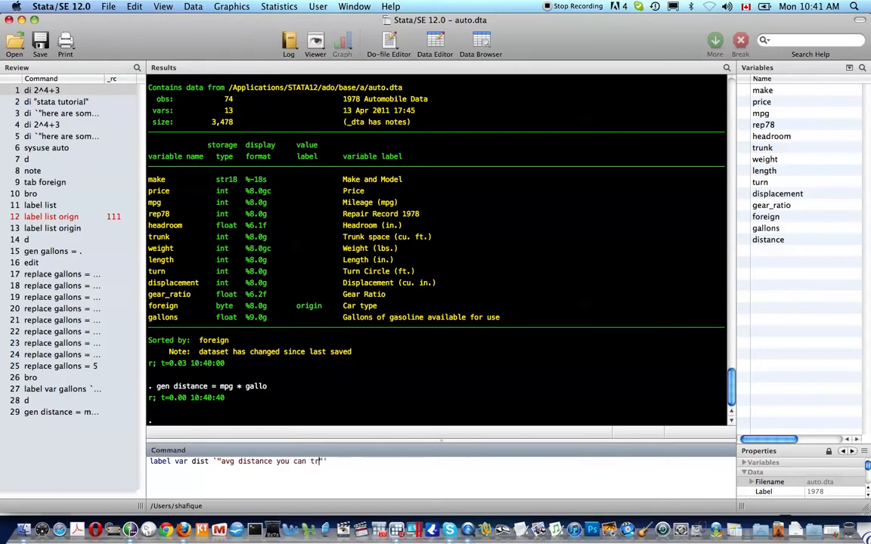
type(" on ")
type("\"\"")
type("gallons")
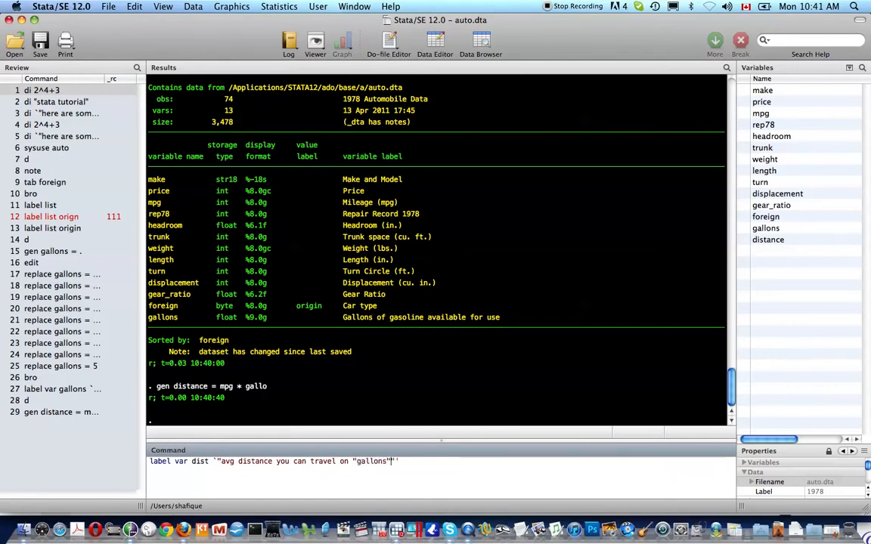
key("Return")
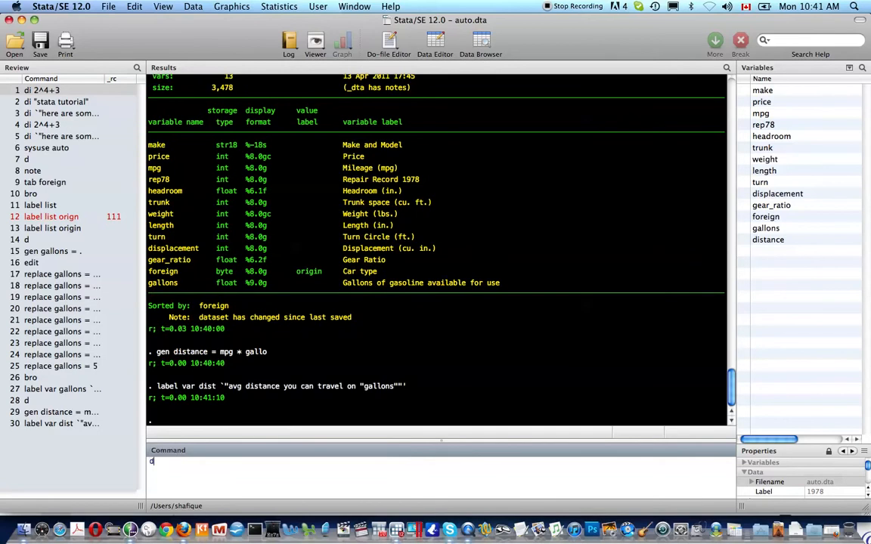
Step: Describe the dataset to confirm the distance label, then begin the bro command
type("d")
key("Return")
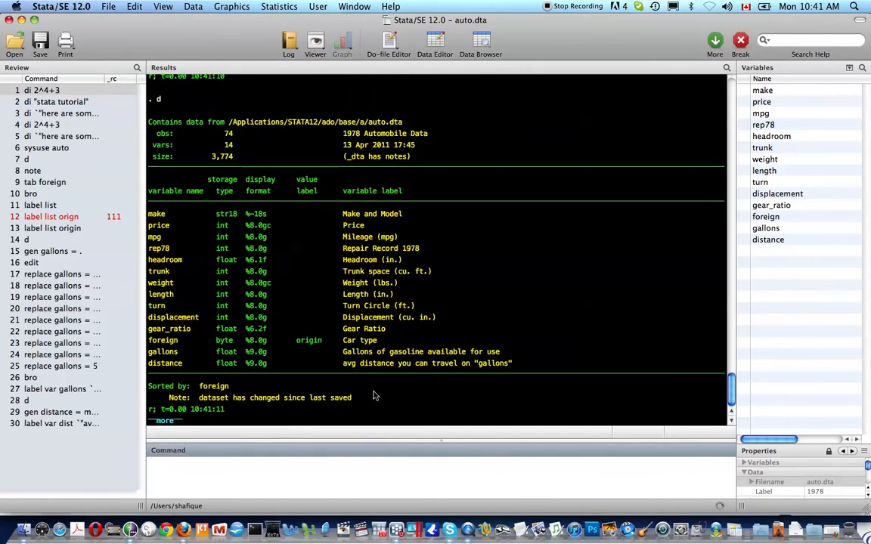
key("space")
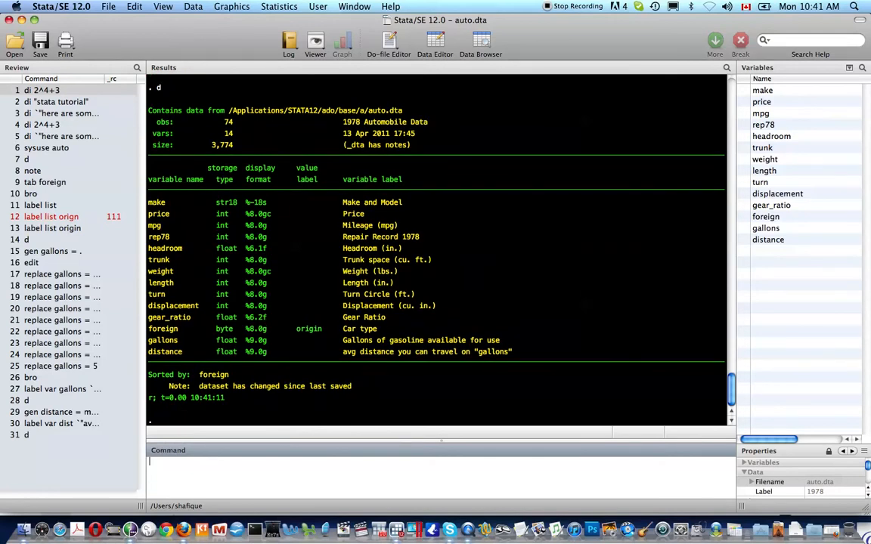
type("bro")
key("Return")
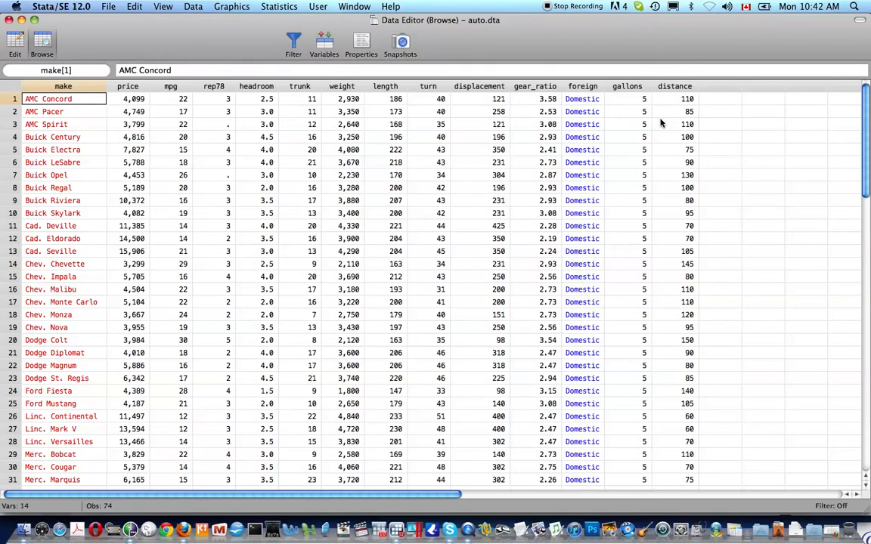
key("super+w")
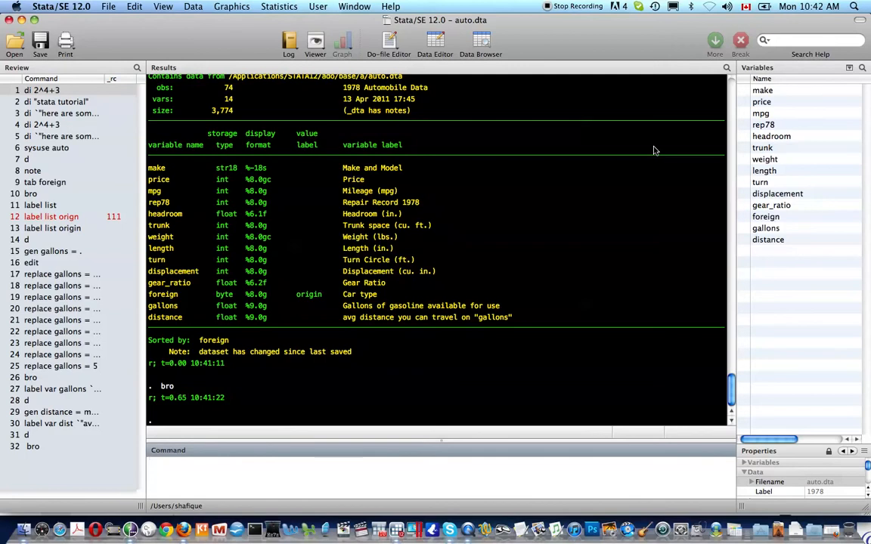
Step: Summarise distance (mean 106.4865) and count the observations (74)
type("sum")
type(" dis")
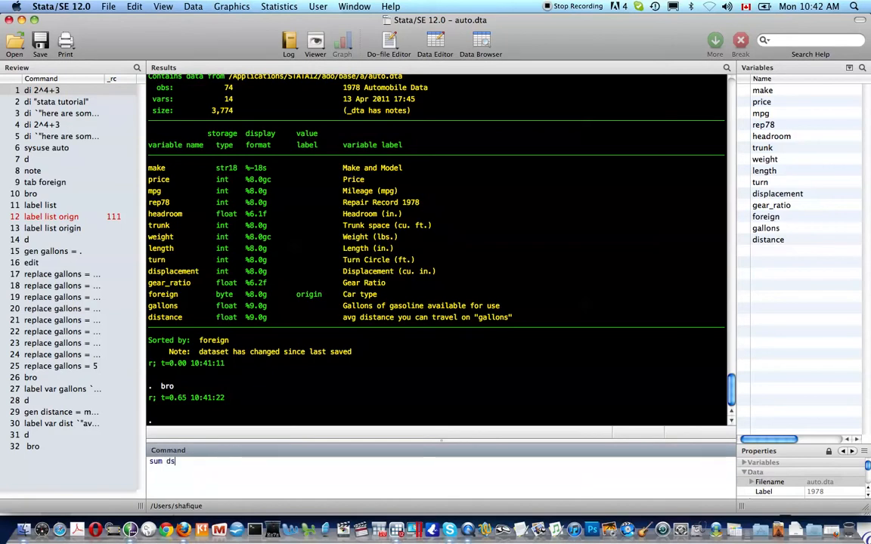
type("tance")
key("Return")
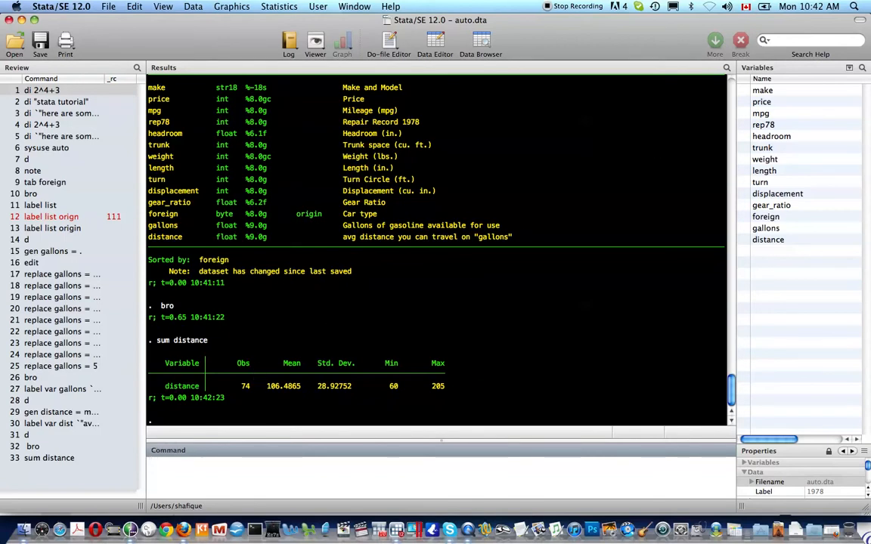
type("count")
key("Return")
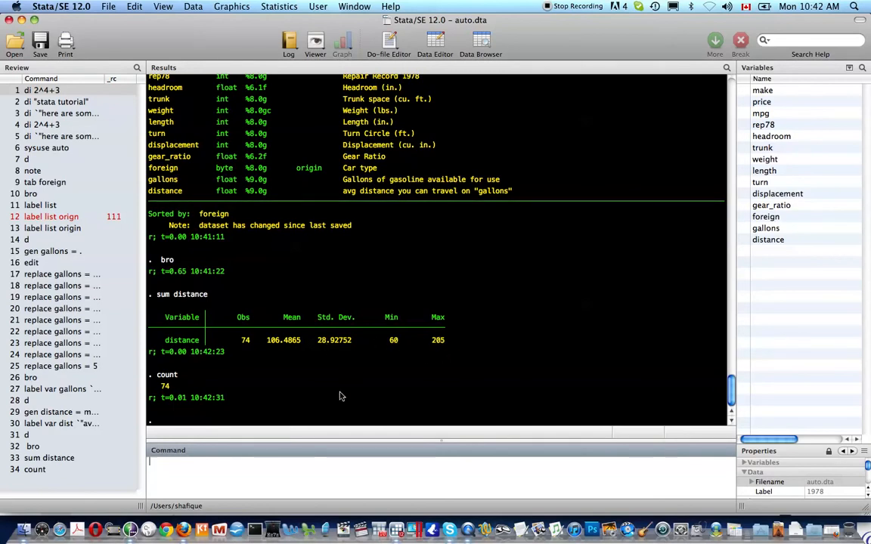
Step: Run detailed summaries (, d) of distance and of gallons
key("Page_Up")
key("Page_Down")
key("Page_Up")
key("Page_Up")
type(", d")
key("Return")
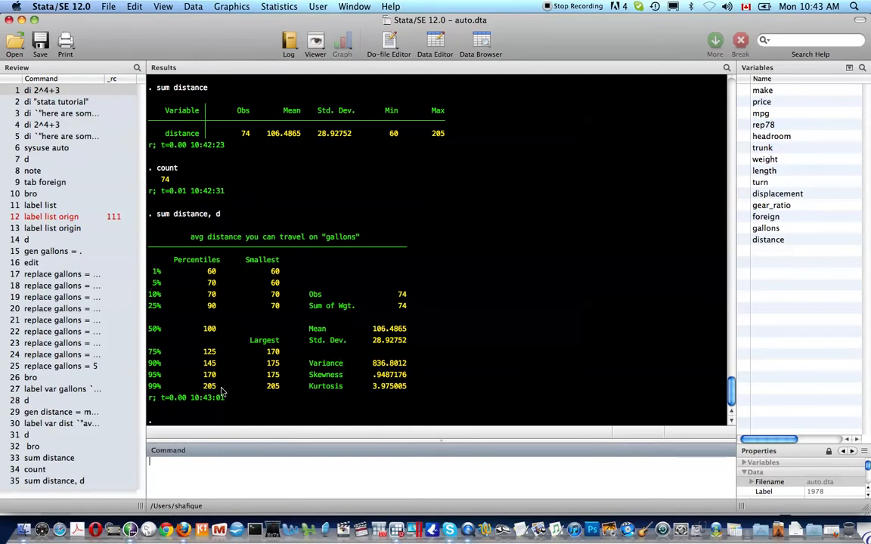
type("sum gall")
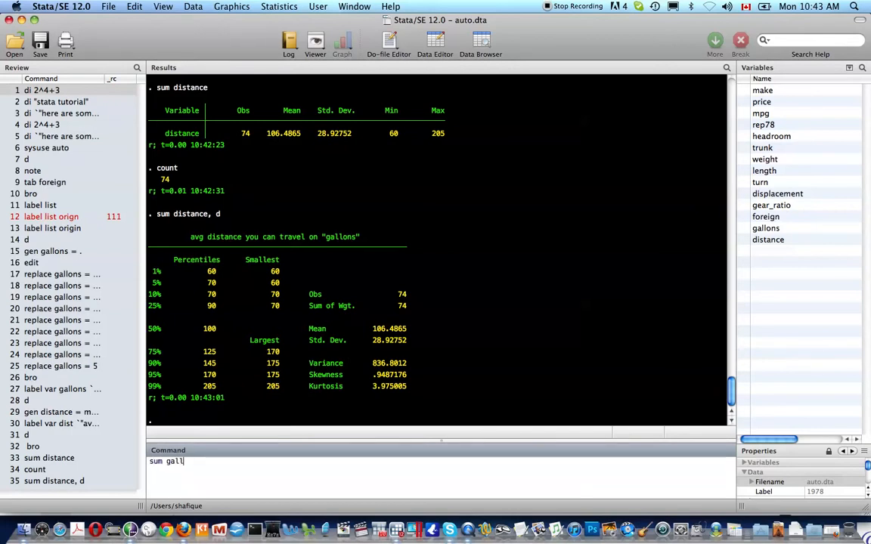
type(",d")
key("Return")
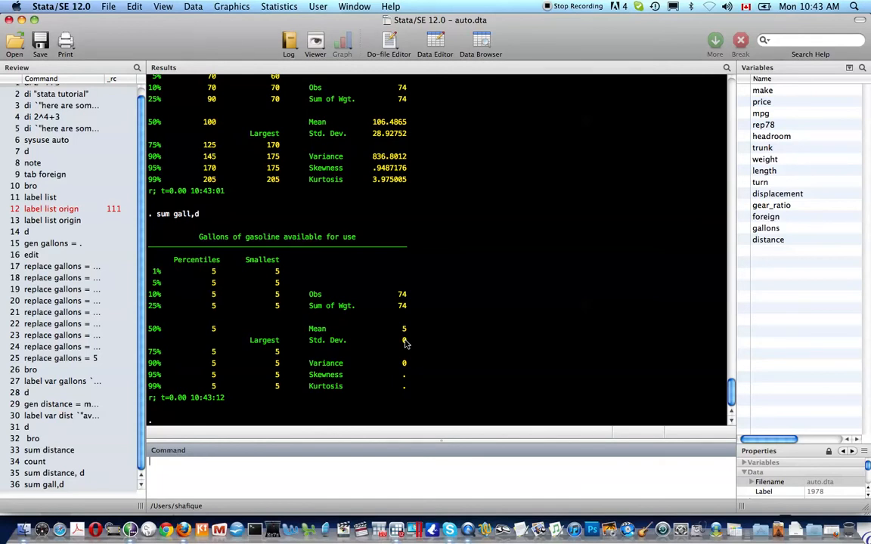
Step: Summarise mpg overall and for domestic cars with if foreign == 0
type("sum mpg")
key("Return")
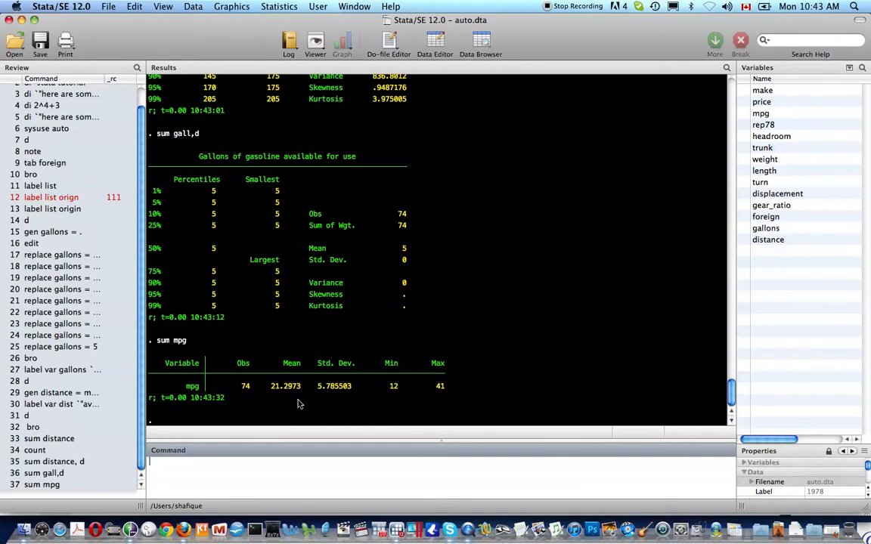
key("Up")
type("if foreign = 0")
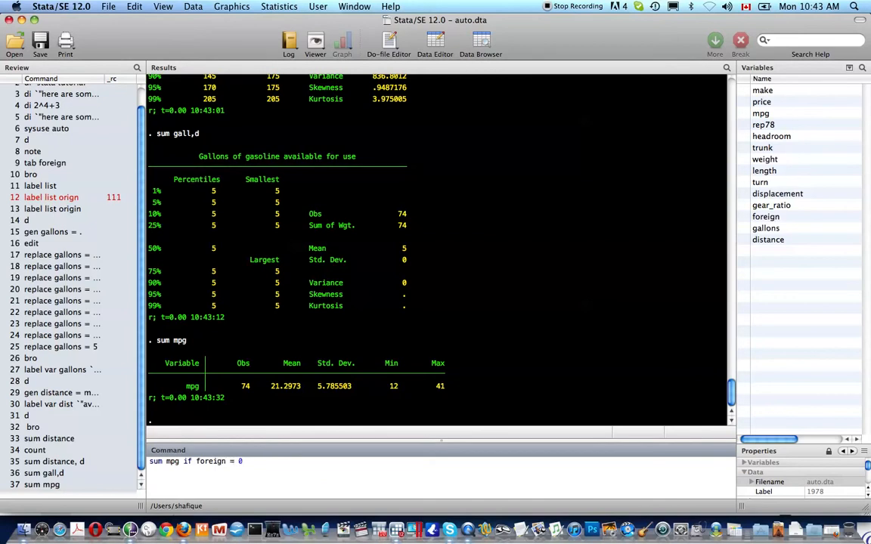
key("Return")
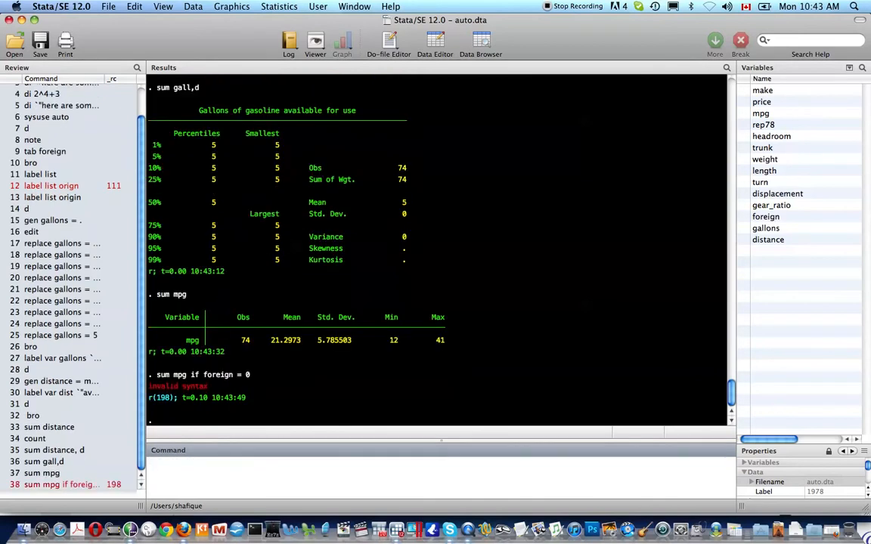
key("Page_Up")
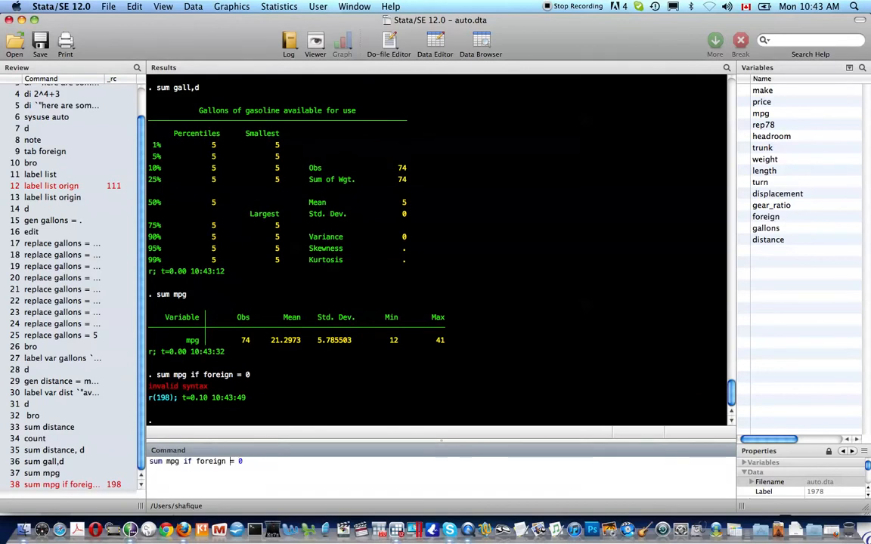
key("Left")
key("Left")
type("=")
key("Return")
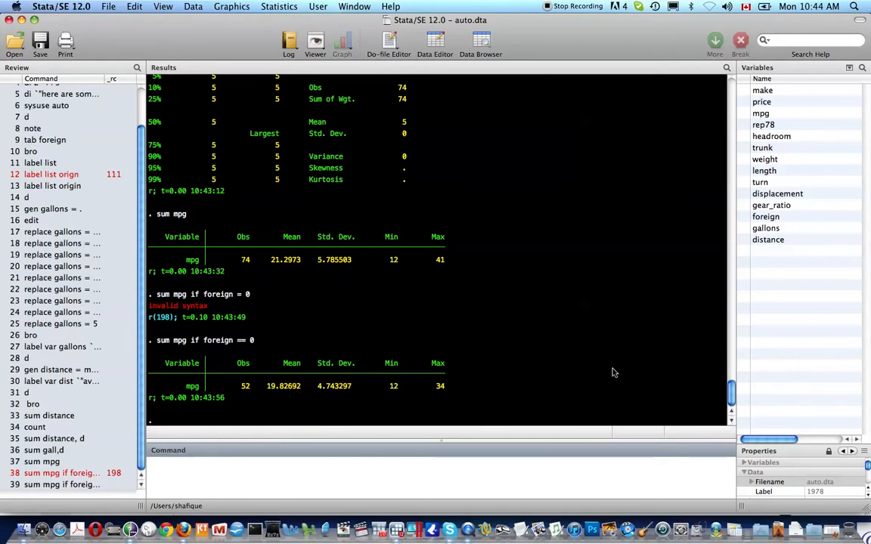
Step: Summarise mpg for foreign cars with if foreign == 1 (mean 24.77273)
key("Up")
key("BackSpace")
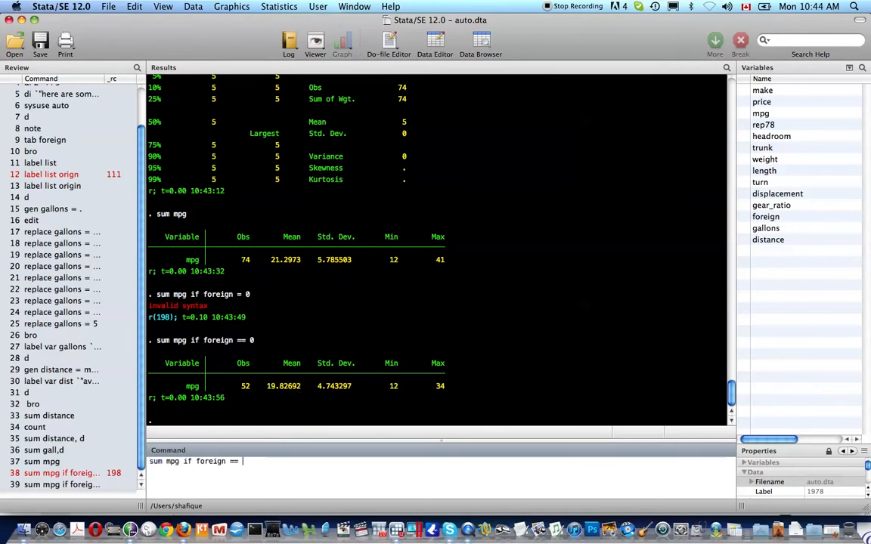
type("1")
key("Return")
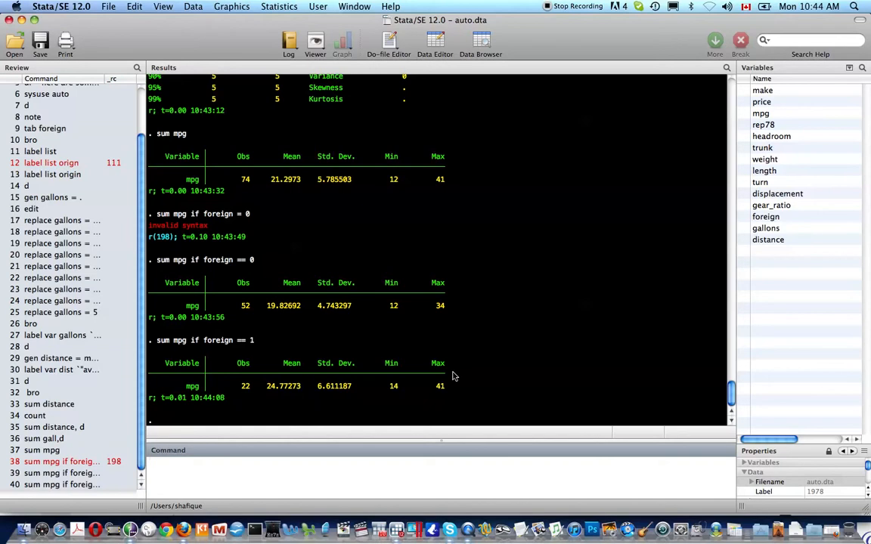
Step: Summarise mpg by foreign group with bys foreign, plain and with the detail option
type("bys")
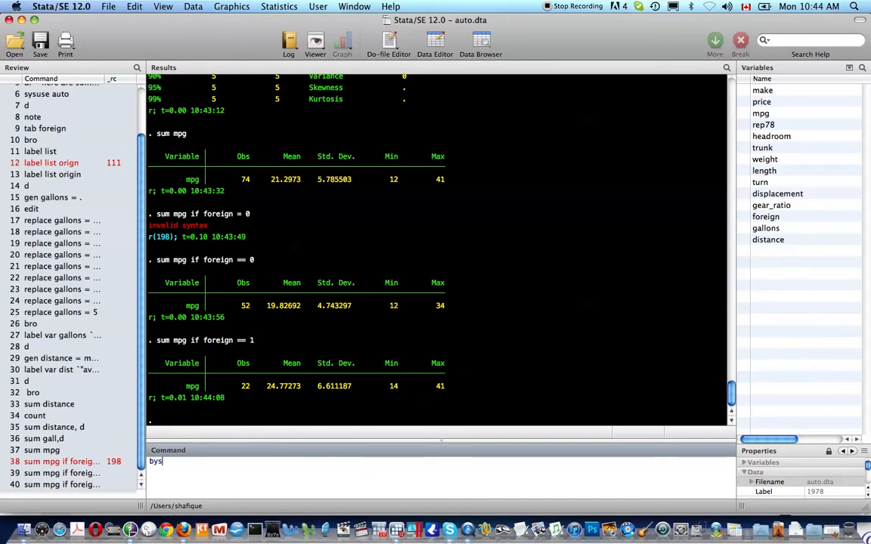
type(" foreign :")
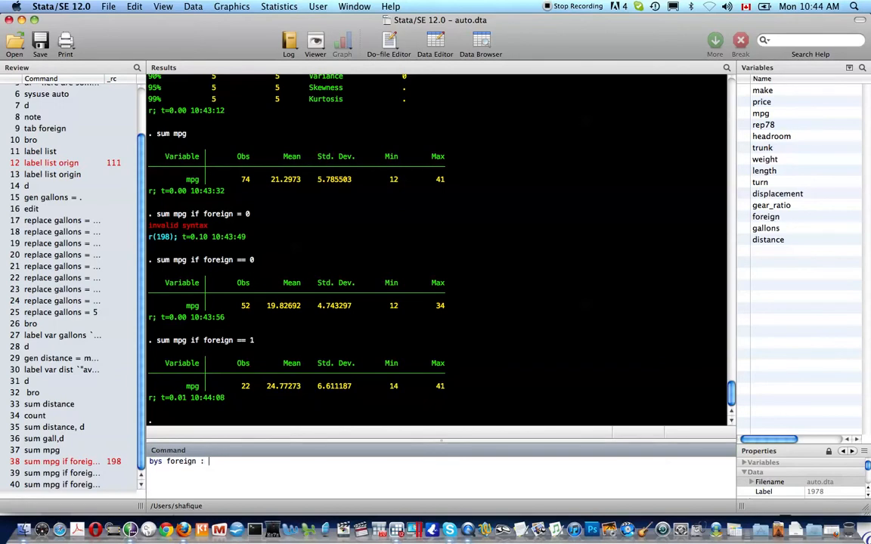
type("sum mpg")
key("Return")
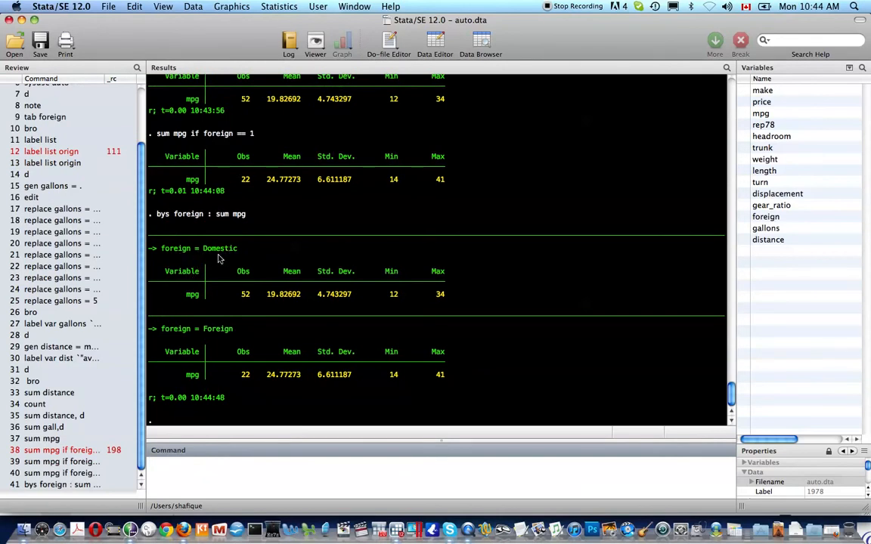
scroll(283, 296, "up", 3)
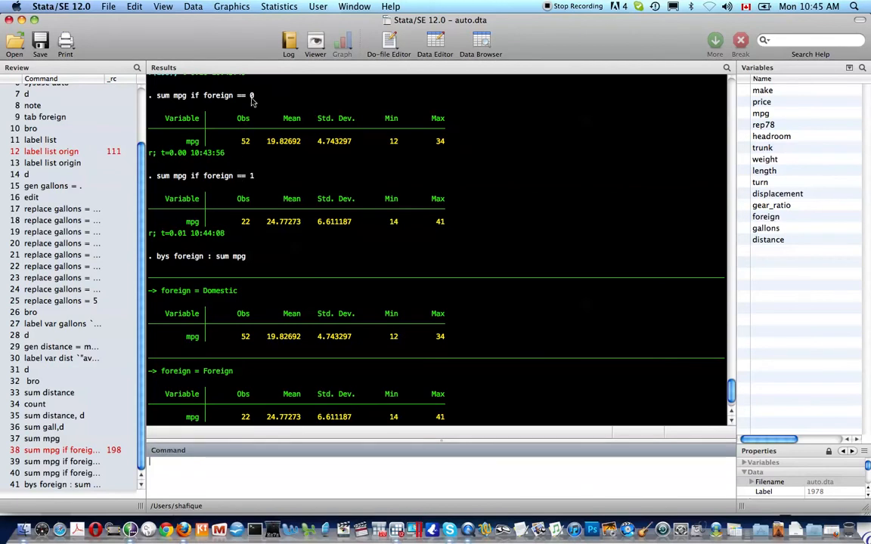
scroll(253, 256, "down", 3)
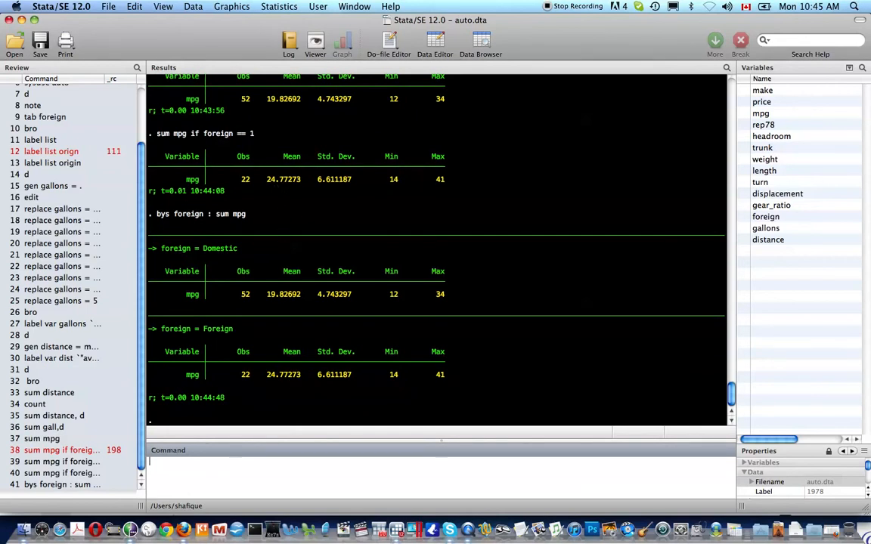
key("Page_Up")
type(",")
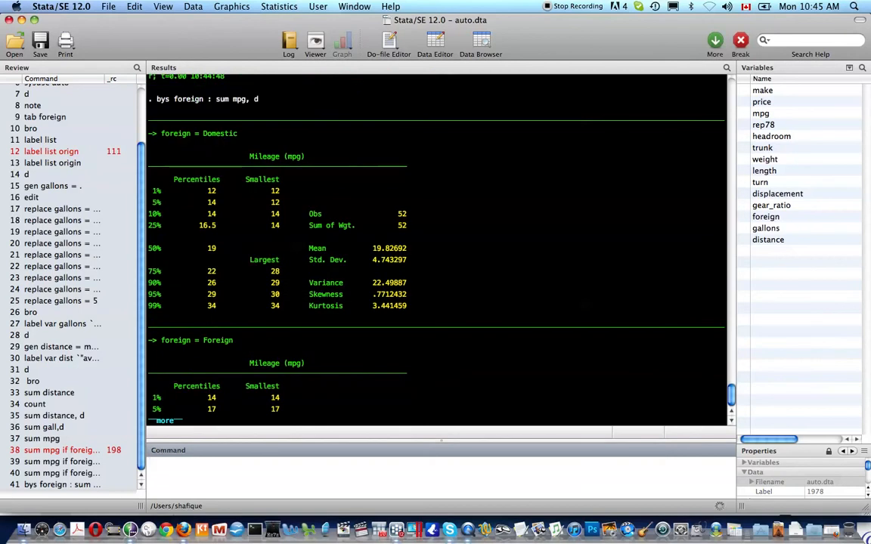
key("space")
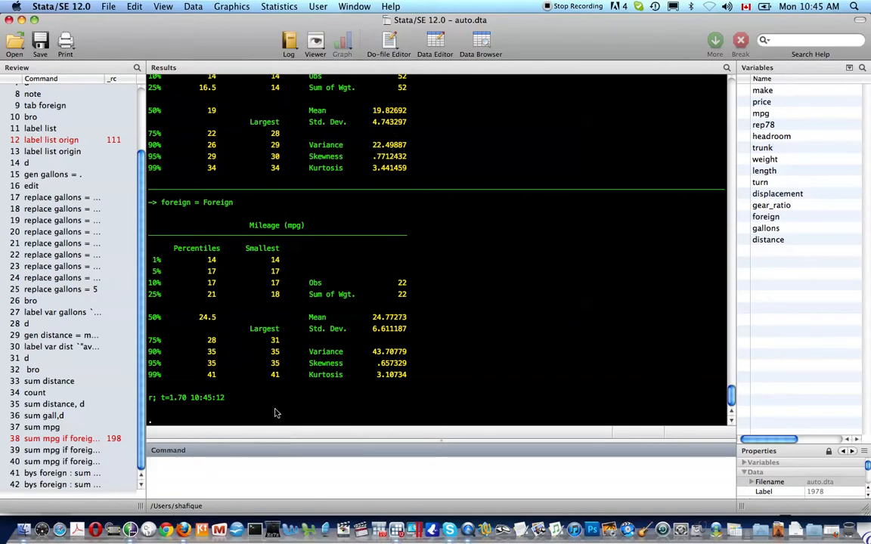
type("sum")
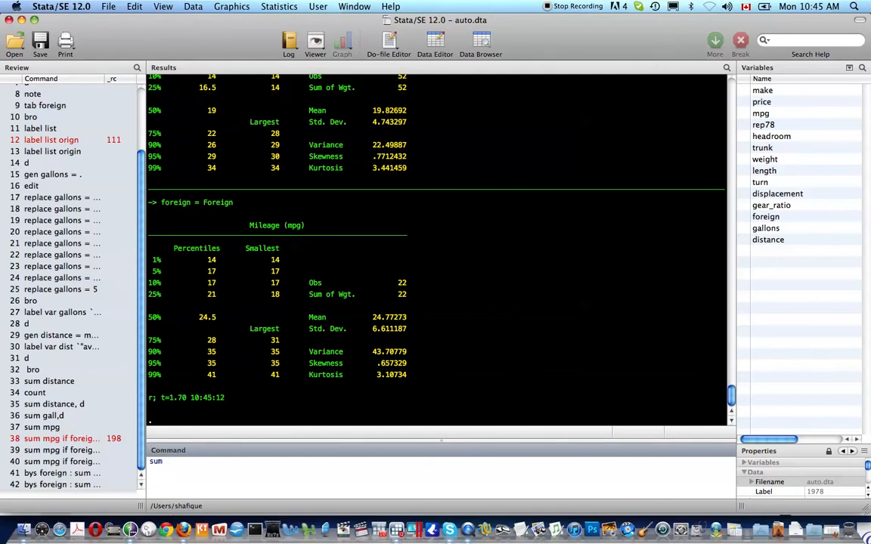
Step: Summarise mpg and list its r-class results, e.g. r(sum) 1576
type("mpg")
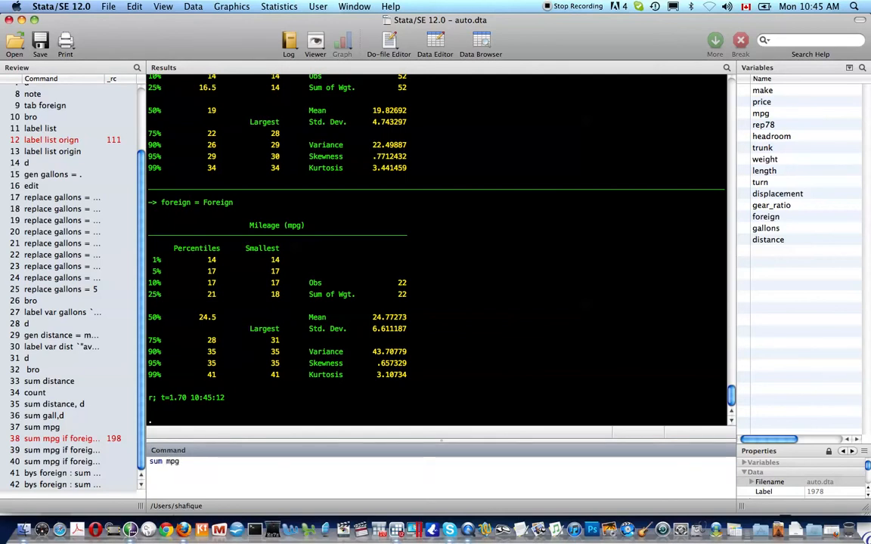
key("Return")
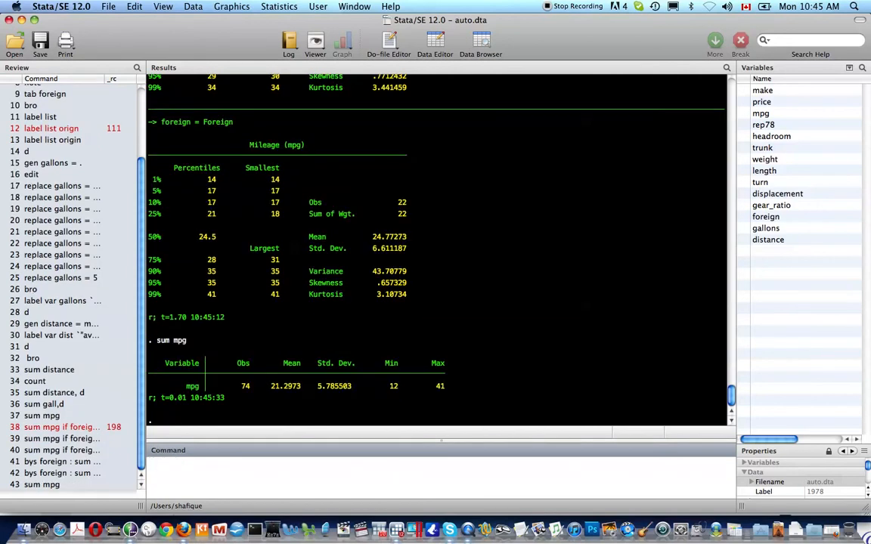
type("return list")
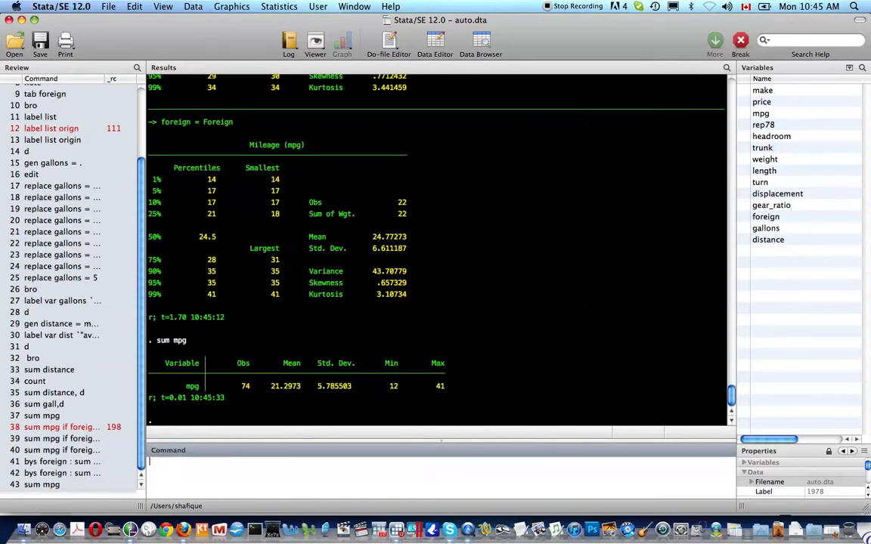
key("Return")
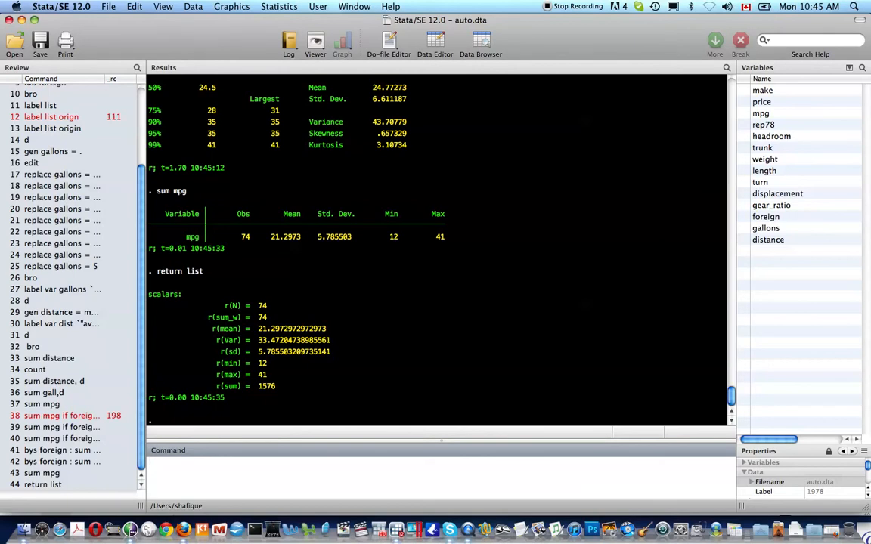
Step: Check the e-class and s-class result lists with ereturn list and sreturn list
type("er")
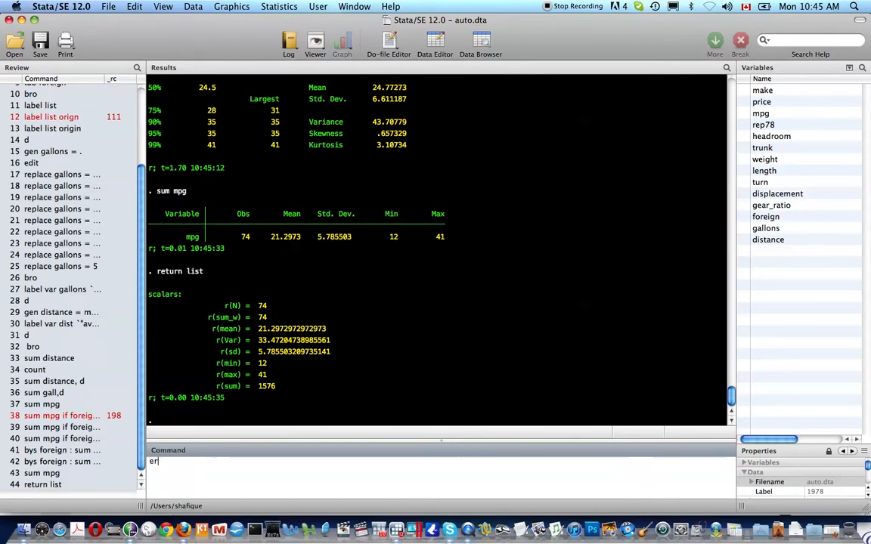
type("eturn list")
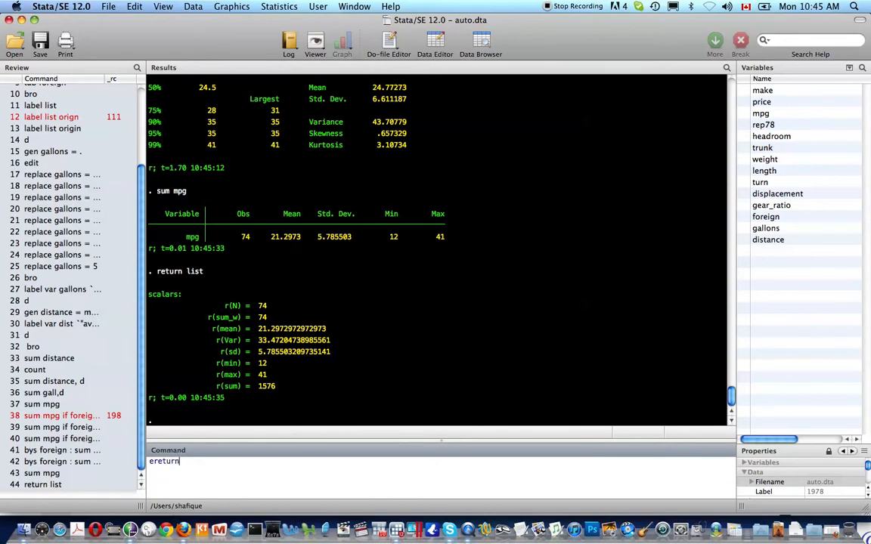
key("Return")
type("sreturn list")
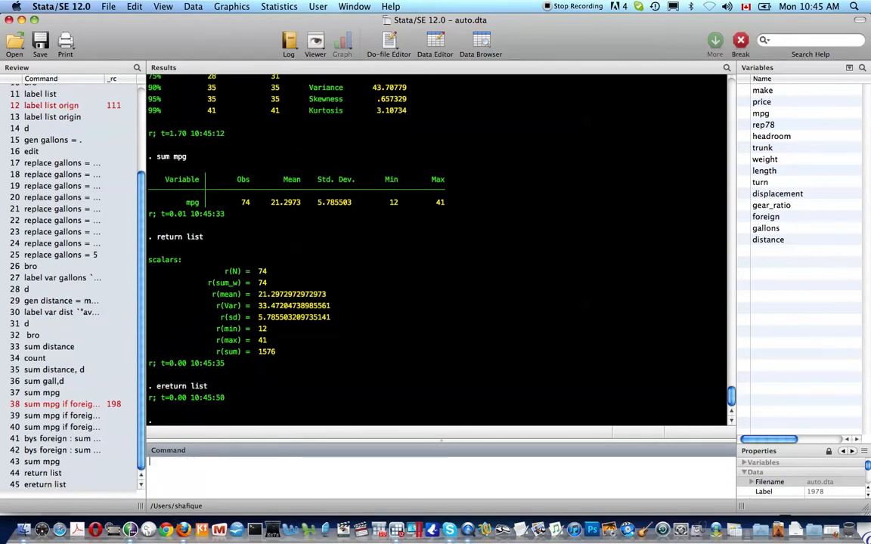
key("Return")
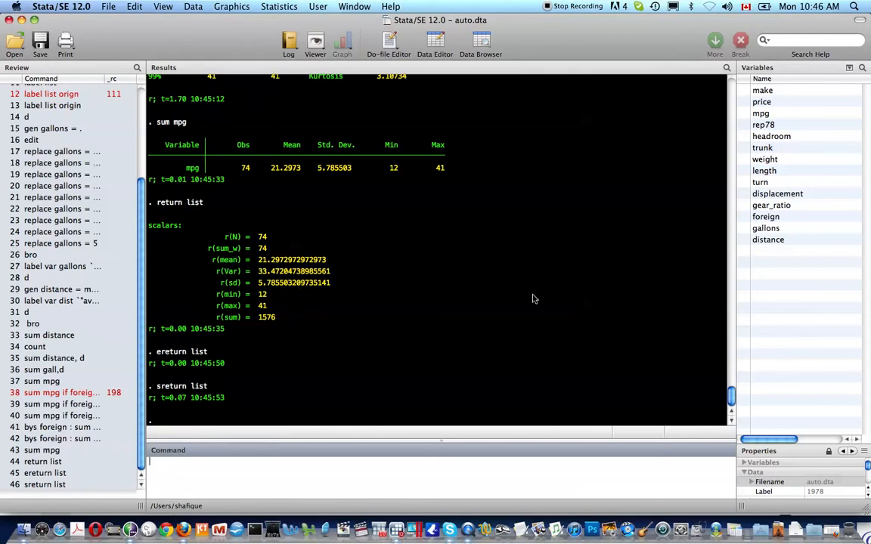
Step: Display r(mean) as 21.297297 and highlight the table's Mean 21.2973 to compare
type("di r(mean)")
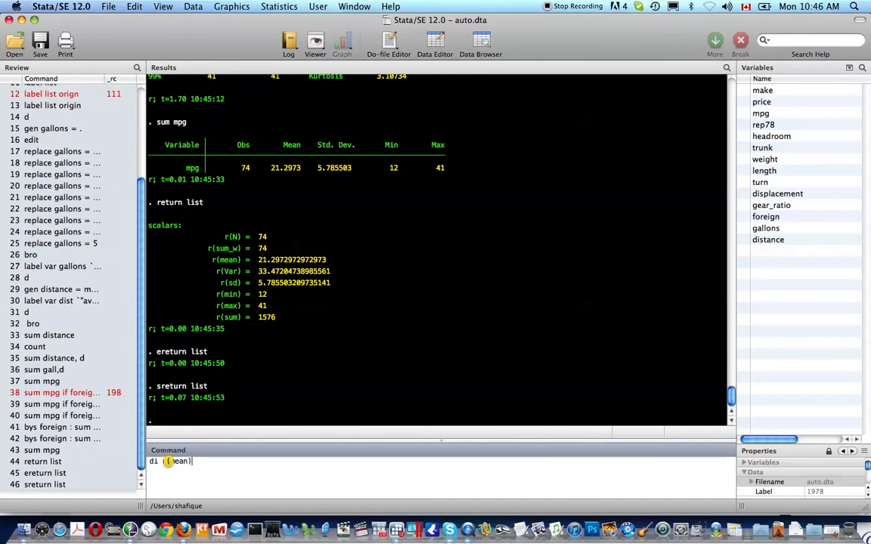
key("Return")
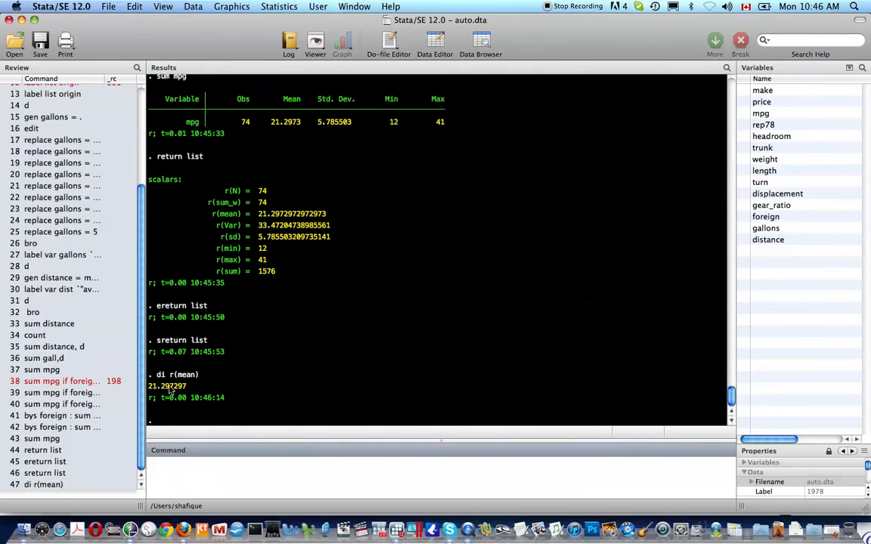
scroll(281, 174, "up", 2)
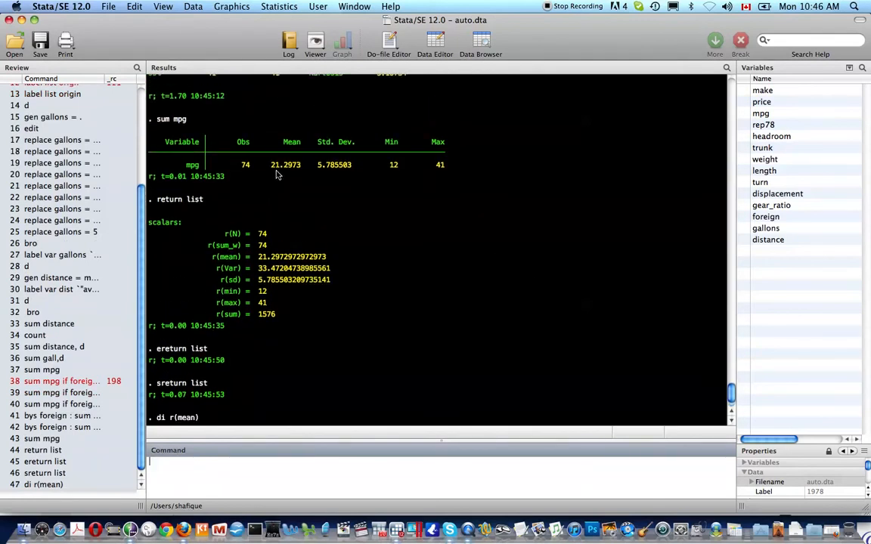
left_click_drag(267, 164, 308, 164)
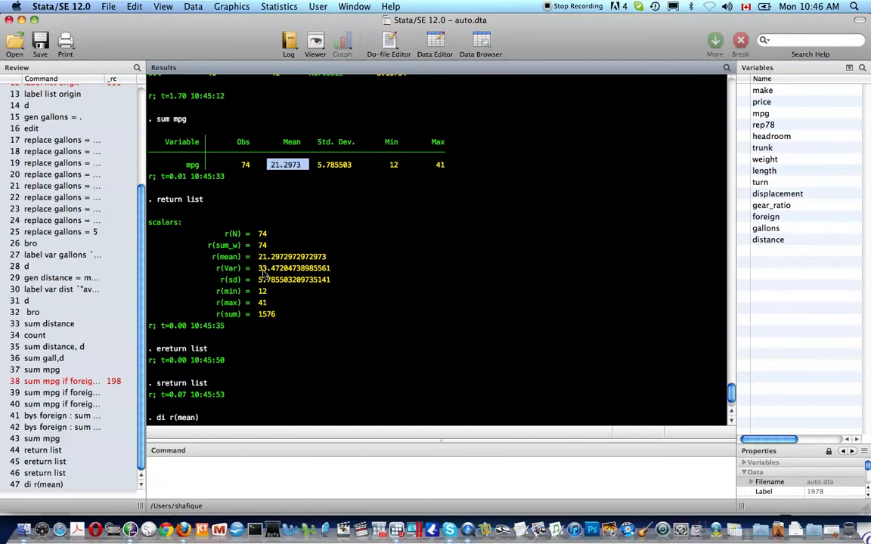
scroll(259, 288, "down", 3)
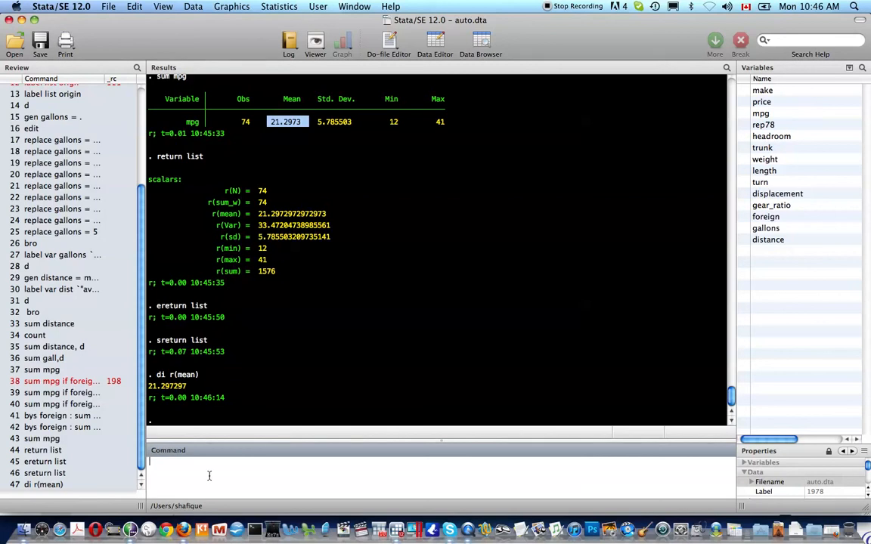
Step: Describe the auto data and list describe's stored results: r(N) 74 and r(k) 14
type("d")
key("Return")
type("return list")
key("Return")
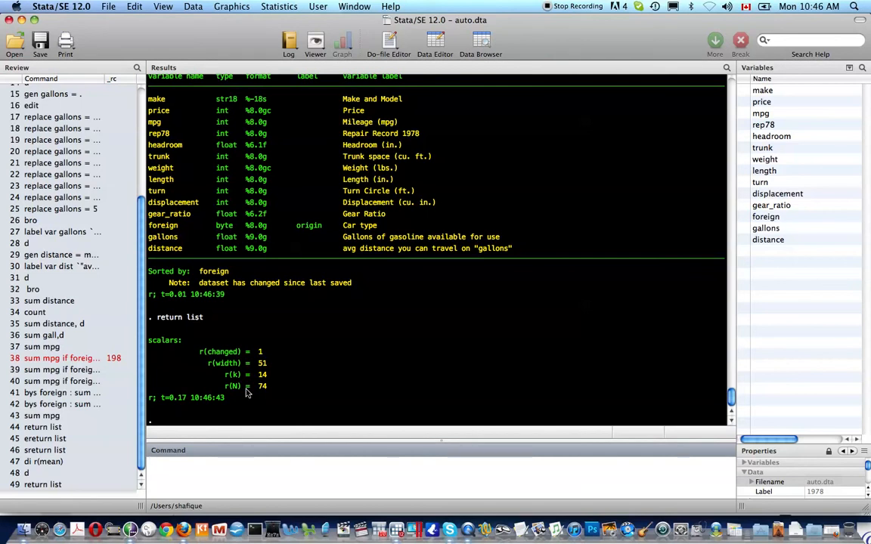
Step: Browse the data in the Data Editor, close it, and list the stored results again
type("bro")
key("Return")
key("super+w")
type("return list")
key("Return")
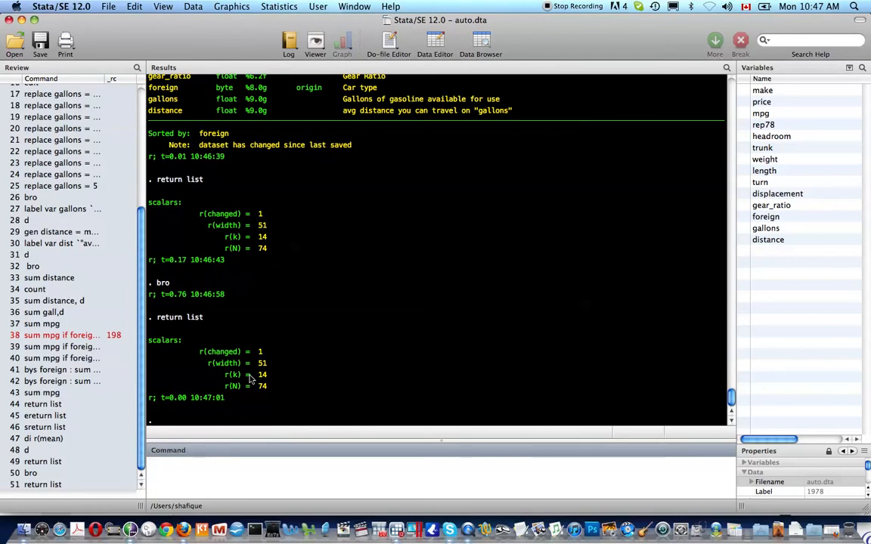
Step: Summarize mpg and list its stored results: r(mean) 21.2972972972973 and r(sum) 1576
type("sum mpr")
key("BackSpace")
type("g")
key("Return")
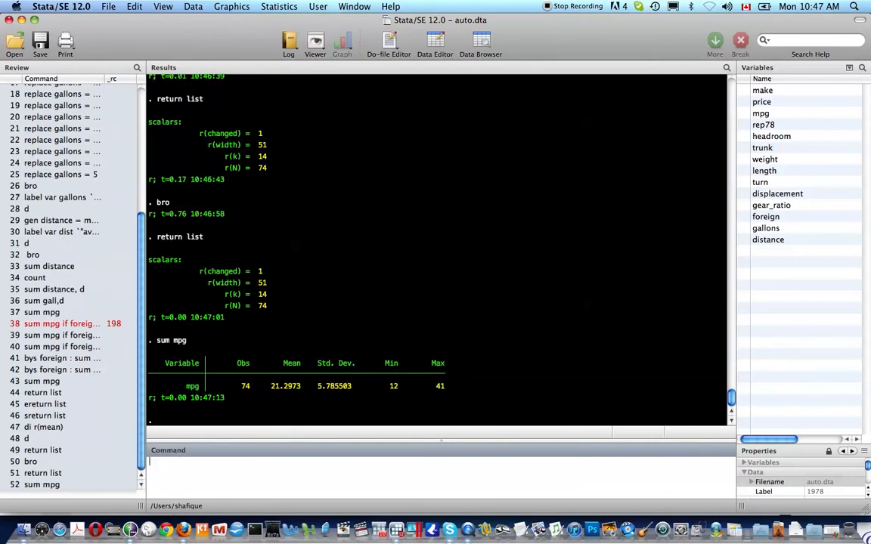
type("return list")
key("Return")
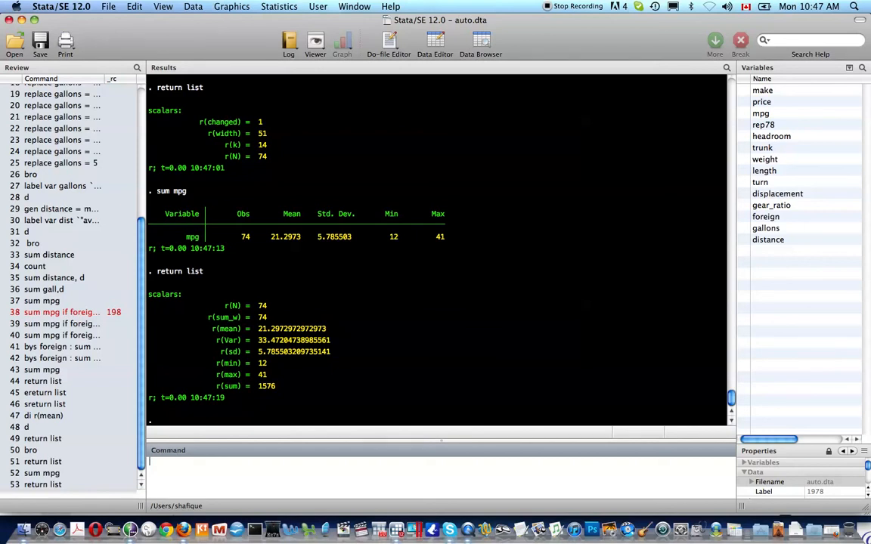
type("local ")
type("m")
key("BackSpace")
Step: Store the mpg mean in a local macro with local average_mpg = r(mean)
type("mpg")
key("BackSpace")
key("BackSpace")
key("BackSpace")
key("BackSpace")
type("average_mpg = ")
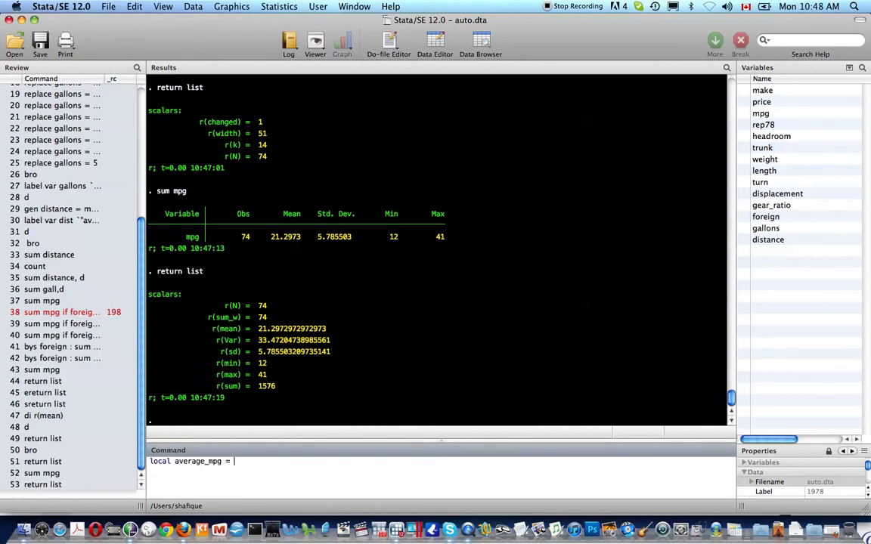
type("r(mean)")
key("Return")
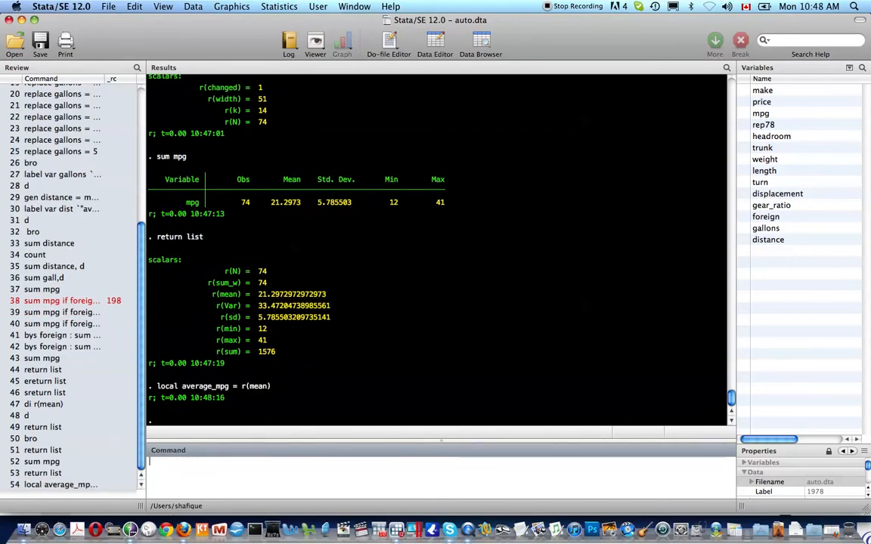
Step: Display average_mpg unquoted, which errors, then as `average_mpg', which shows 21.297297
type("di ")
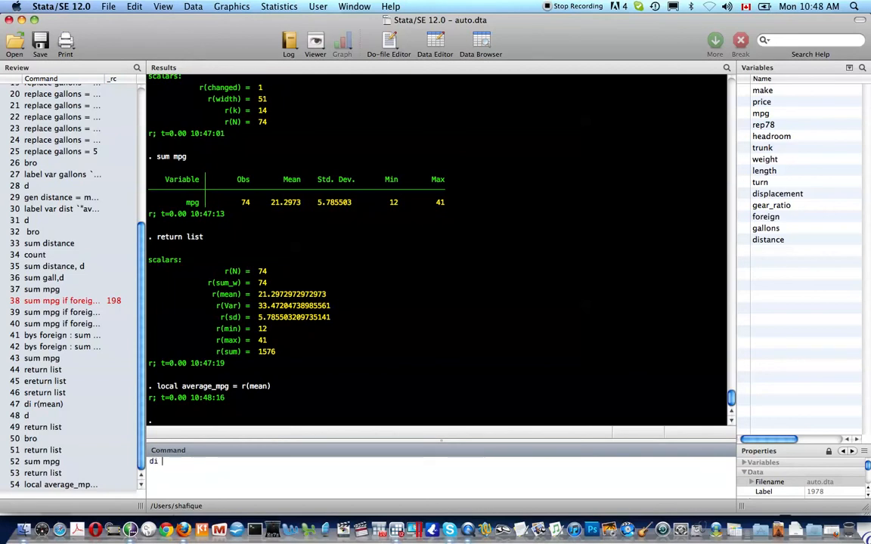
type("average_mpg")
key("Return")
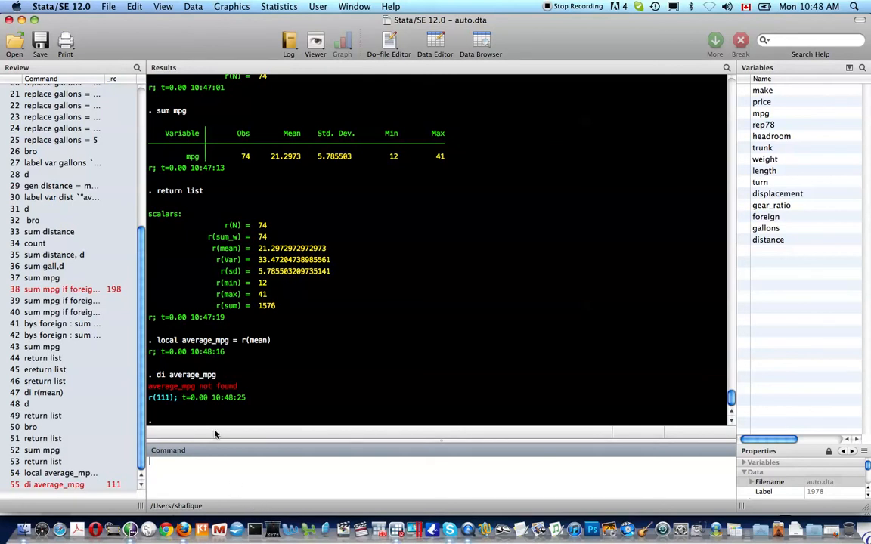
key("Up")
left_click(161, 461)
type("`average_mpg")
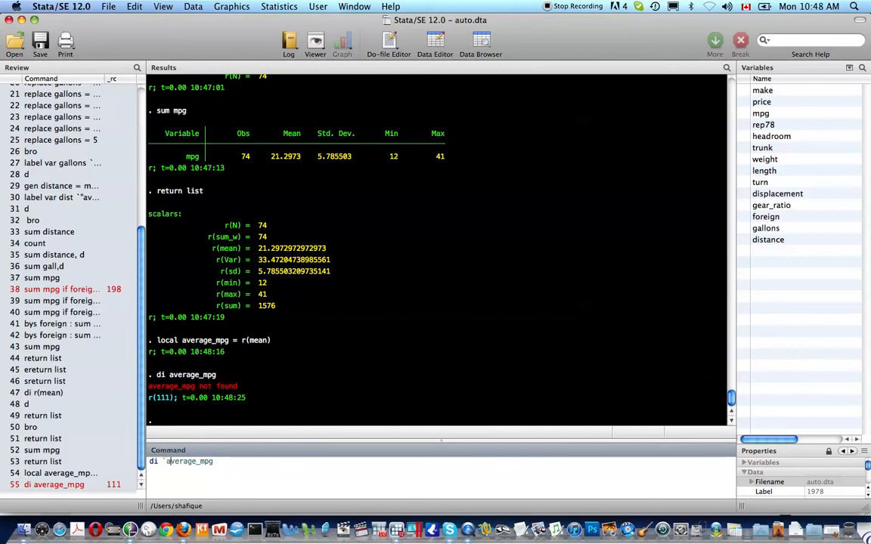
left_click(213, 462)
type("'")
key("Return")
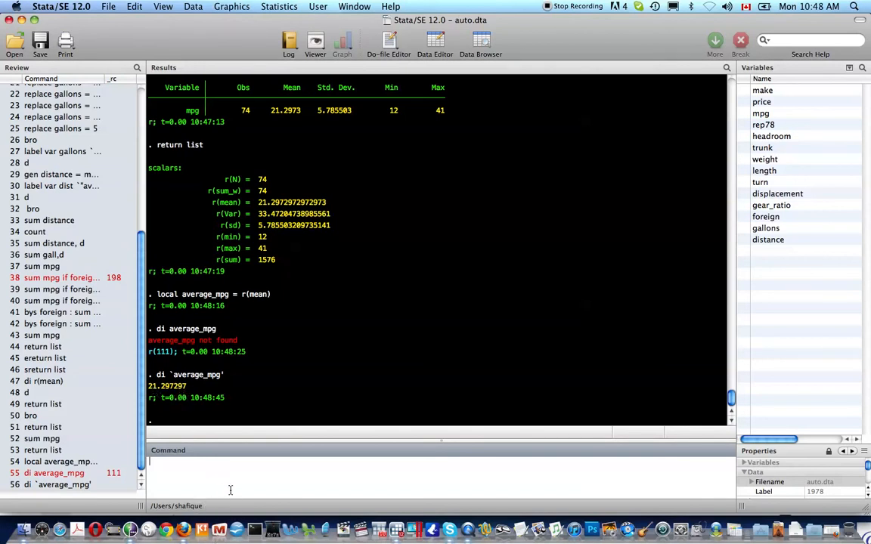
Step: Retype the display command, clear a botched edit, and recall the earlier display command
type("di `average_mpg'")
key("Left")
key("Left")
key("Left")
key("Left")
key("Left")
key("Left")
key("Left")
key("Left")
key("Left")
key("Left")
key("Left")
key("Left")
key("Left")
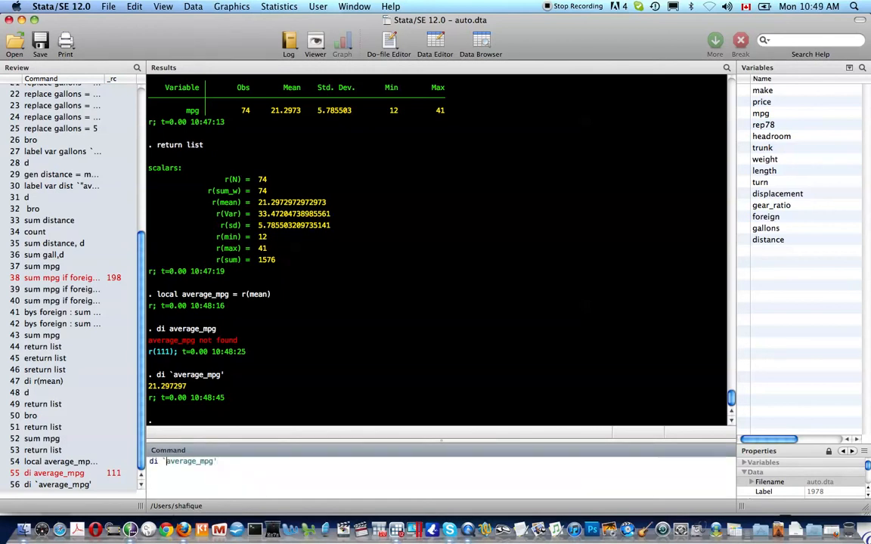
key("shift+Right")
key("shift+Right")
key("shift+Right")
key("shift+Right")
key("shift+Right")
key("shift+Right")
key("shift+Right")
key("shift+Right")
key("shift+Right")
key("shift+Right")
key("shift+Right")
key("shift+Right")
key("shift+Right")
type("`c'")
type("z")
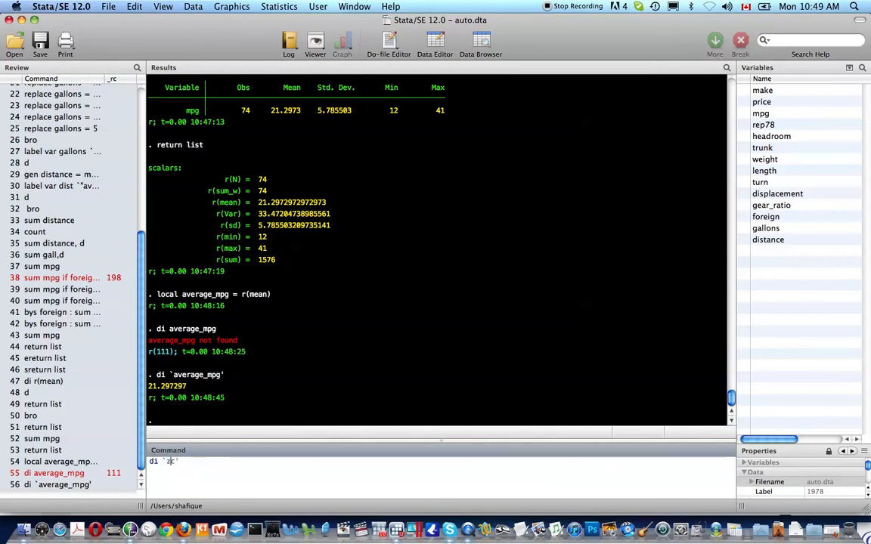
left_click_drag(210, 465, 150, 466)
key("BackSpace")
key("Page_Up")
key("Page_Up")
Step: Display the macro in compound quotes as the labelled line average_mpg=21.2972972972973
type("'")
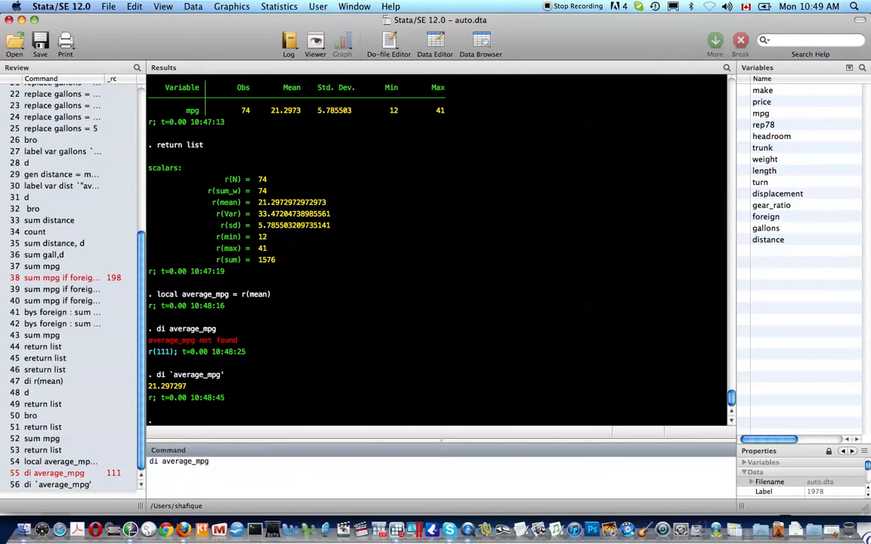
left_click(161, 461)
type("`")
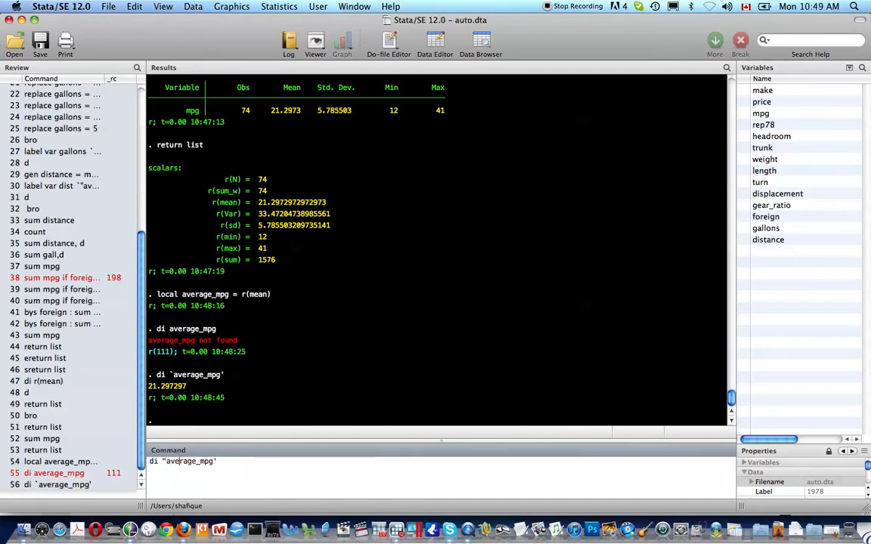
type("=`")
key("Right")
key("Right")
key("Right")
type("`'")
key("Left")
type("aberage")
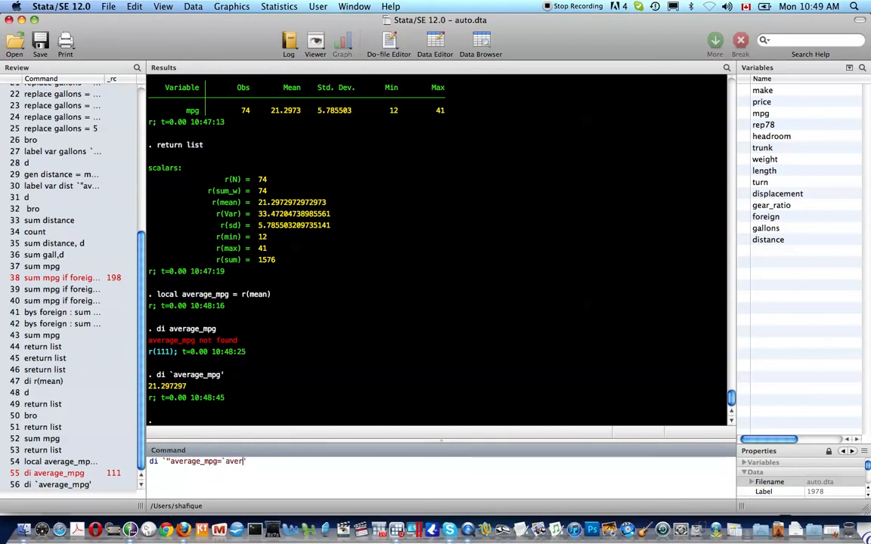
type("_mpg")
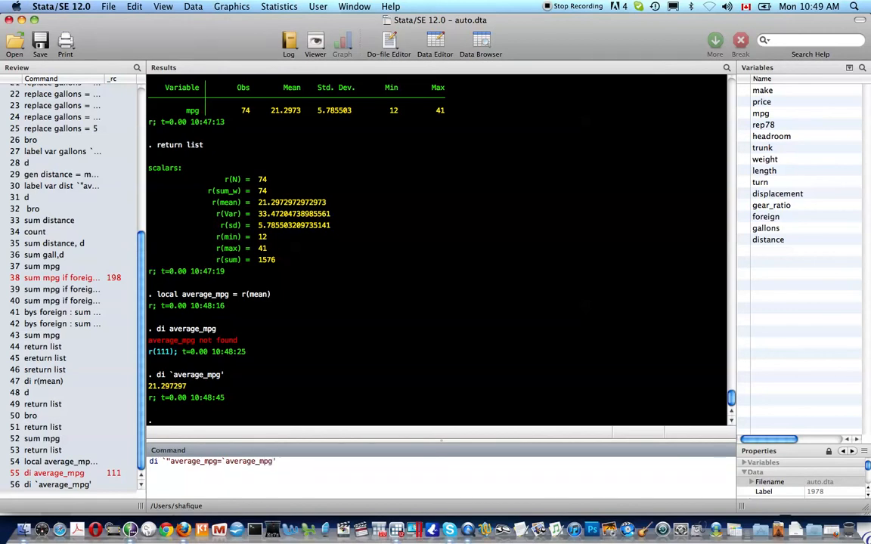
type("\"'")
key("Return")
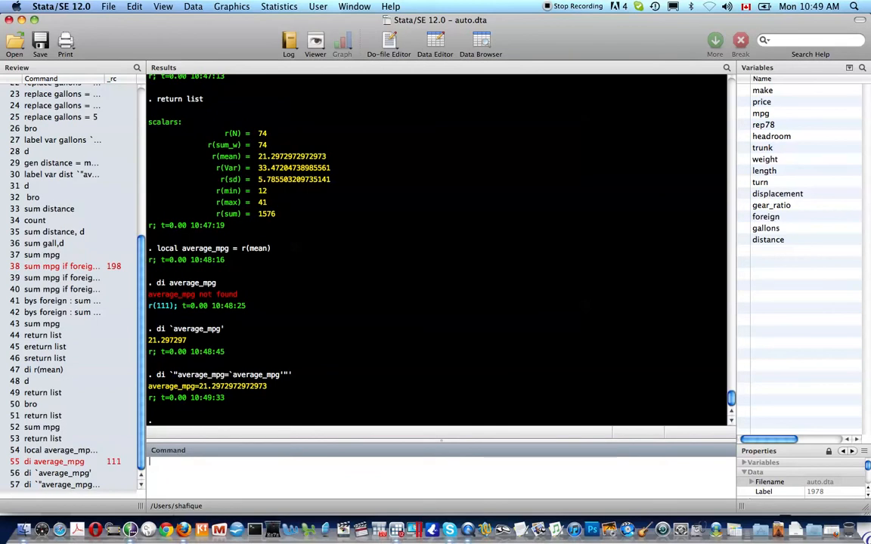
Step: Rerun the labelled display with spacing around the equals sign: average_mpg = 21.2972972972973
key("Page_Up")
key("Left")
key("Left")
key("Left")
key("Left")
key("Left")
key("Left")
key("Left")
key("Left")
key("Left")
key("Left")
key("Left")
key("Left")
key("Left")
key("Left")
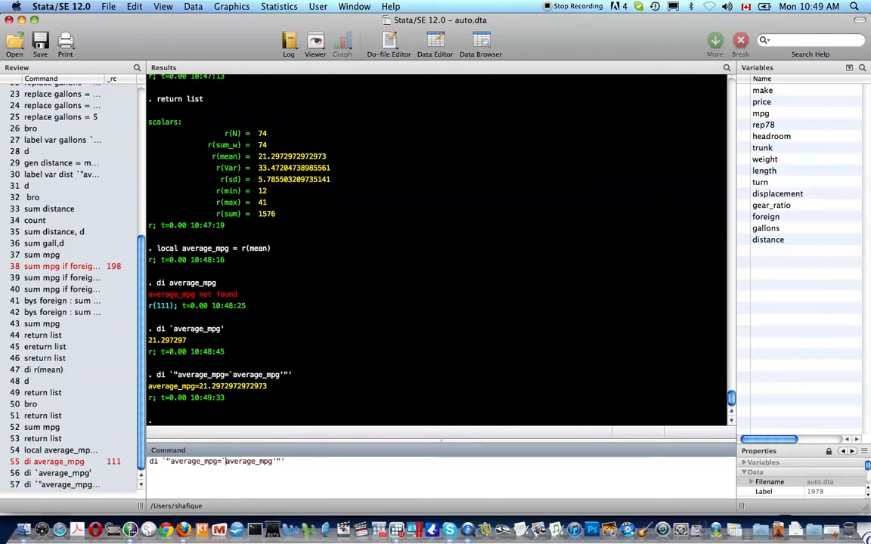
key("Right")
key("Return")
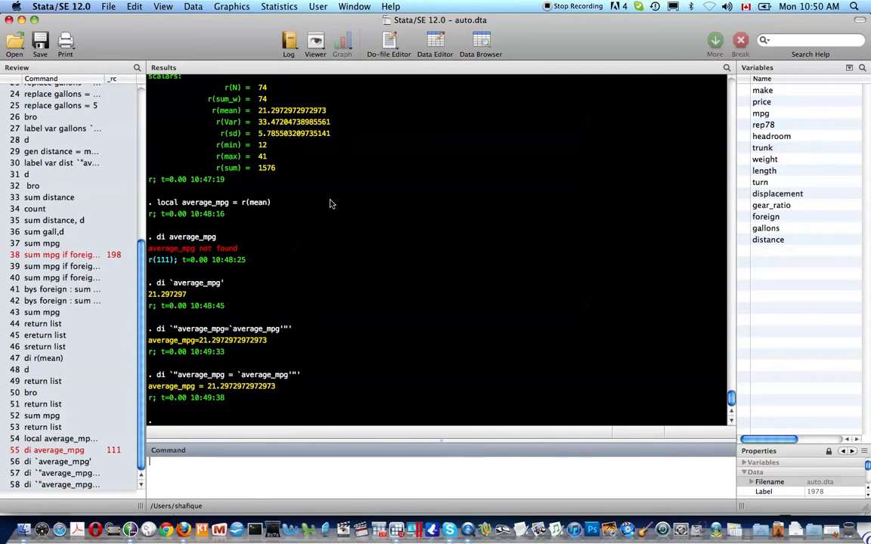
Step: Load lifeexp.dta with sysuse lifeexp, clear, after correcting the misspelled 'lifexp'
type("sysuse lifexp")
key("Return")
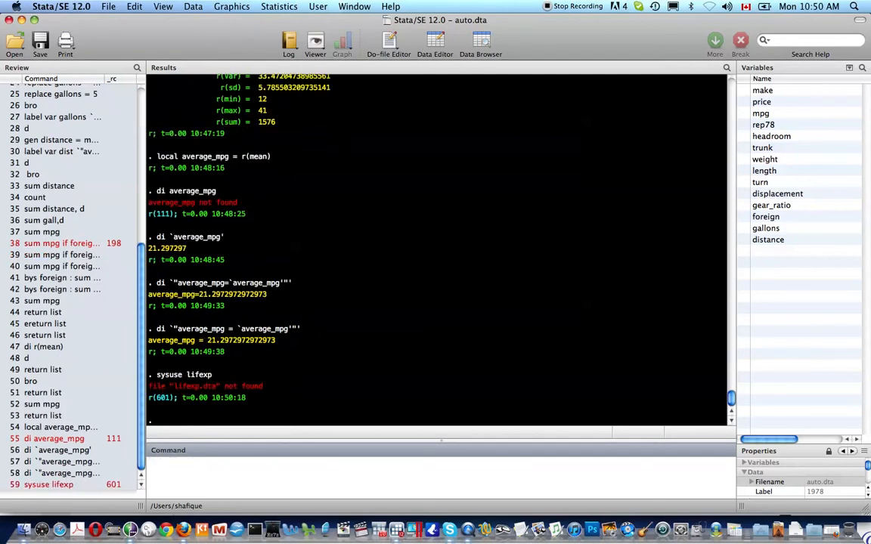
key("Up")
key("Left")
key("Left")
key("Left")
type("e")
key("Return")
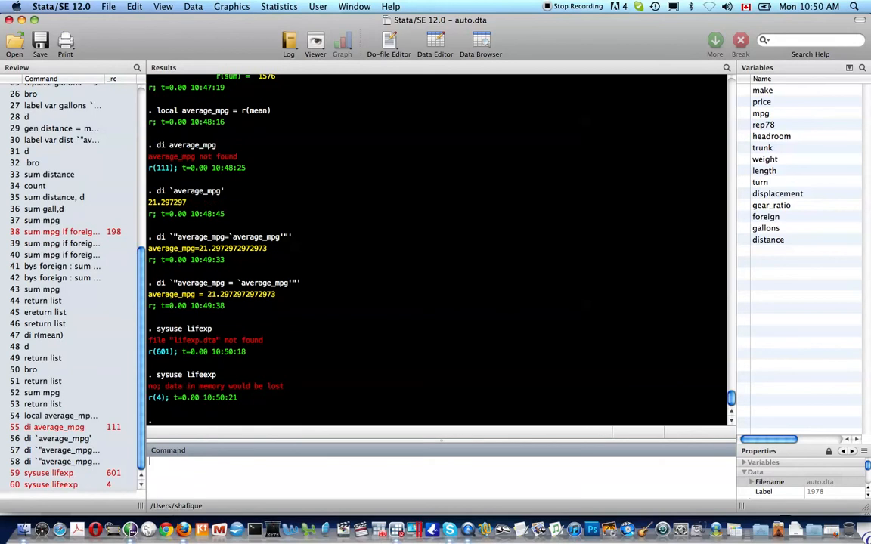
key("Up")
type(", clear")
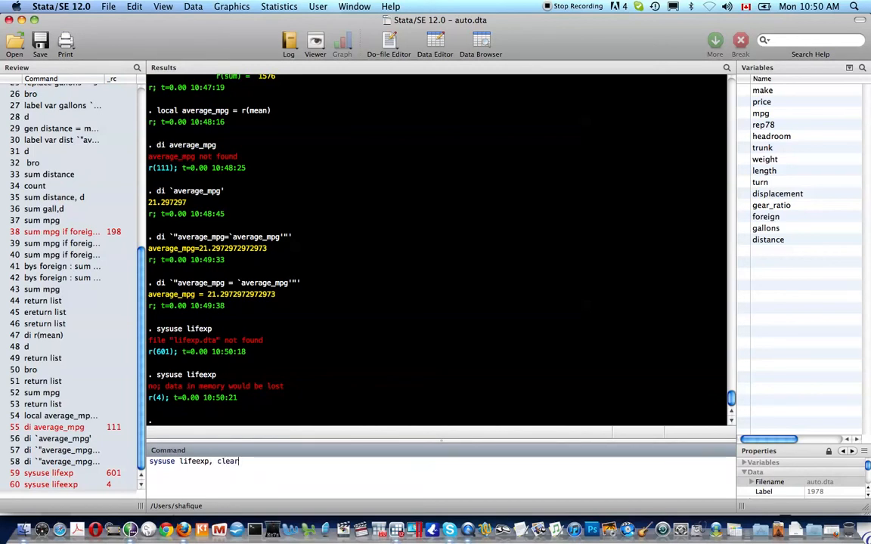
key("Return")
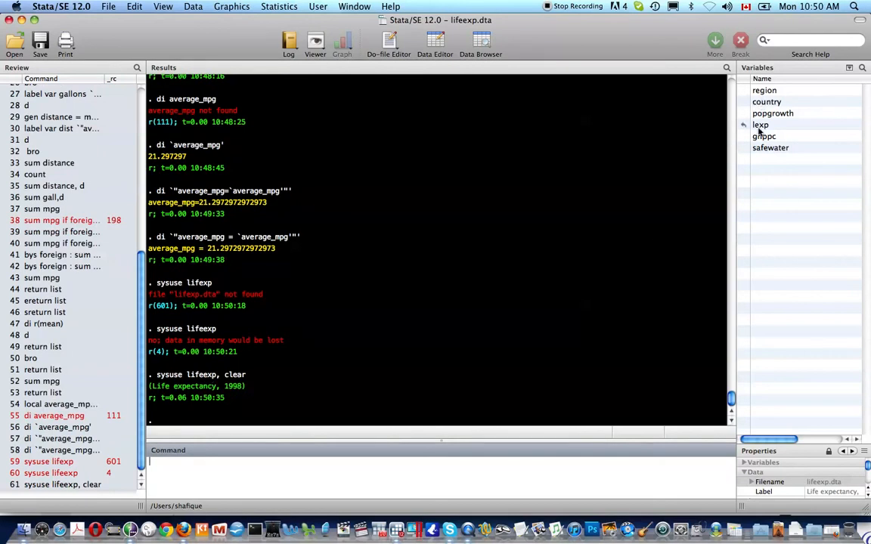
Step: List lifeexp's dataset notes, describe its variables, and list the notes again
type("note")
key("Return")
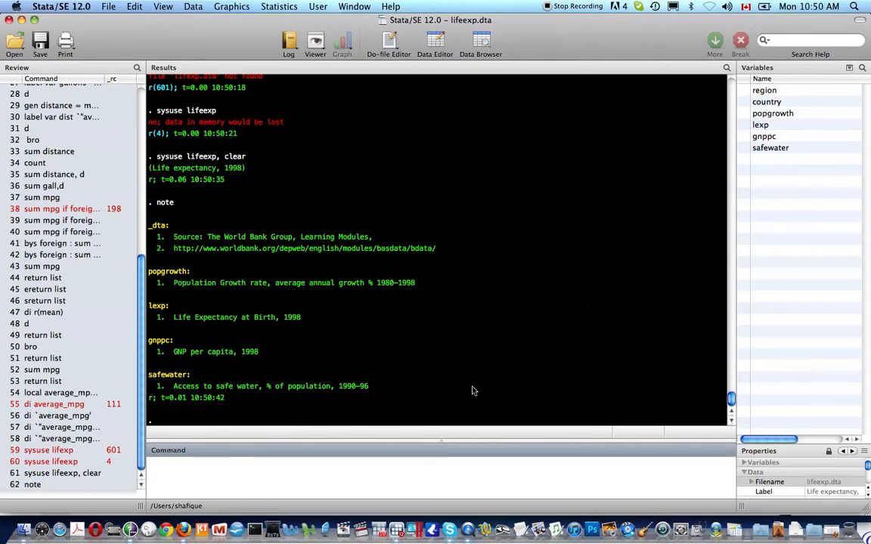
type("d")
key("Return")
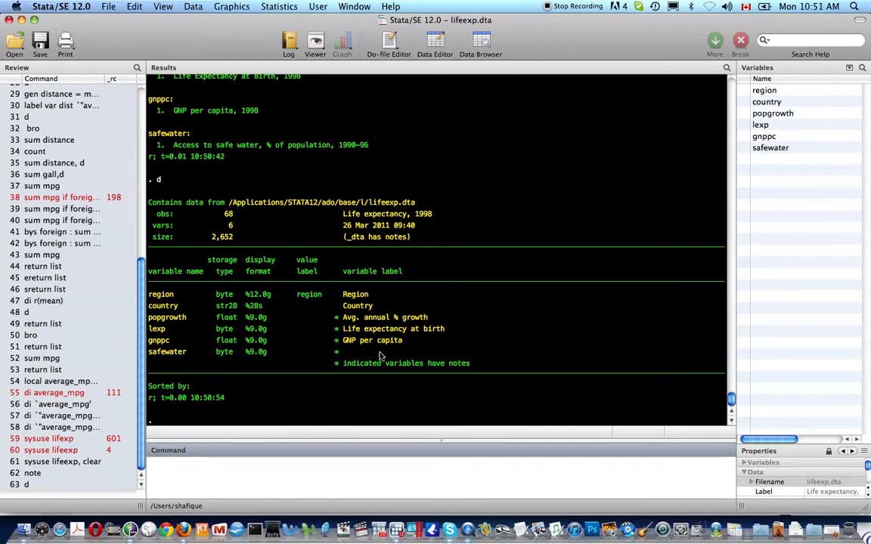
type("note")
key("Return")
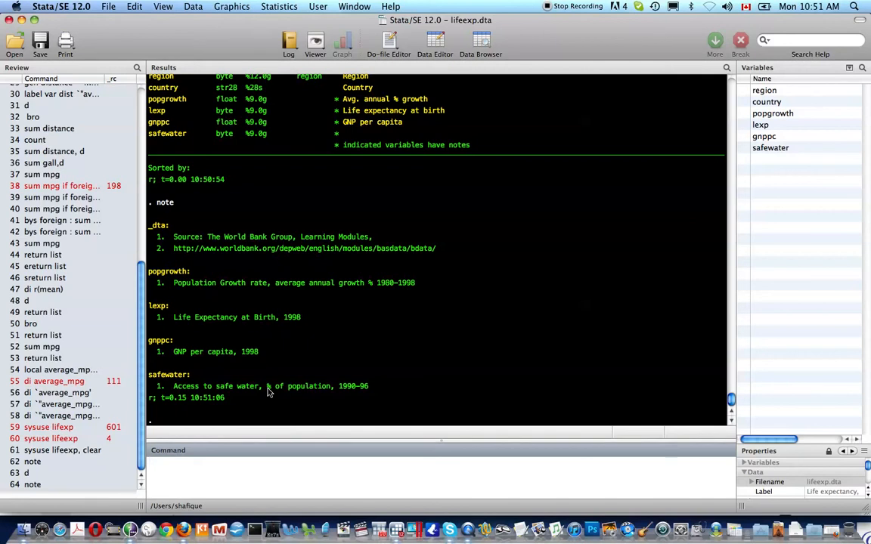
type("sysuse auto, clear")
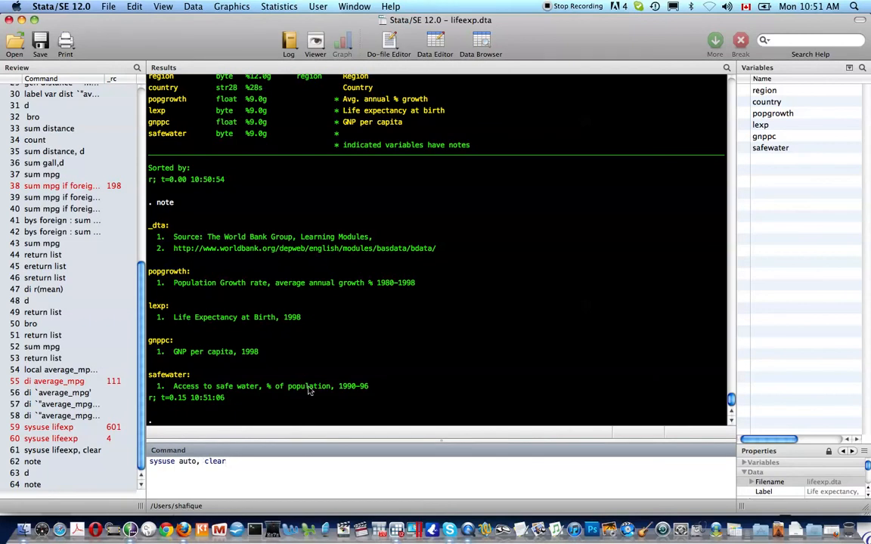
Step: Reload auto.dta with sysuse auto, clear and tabulate foreign: 52 Domestic, 22 Foreign
key("Return")
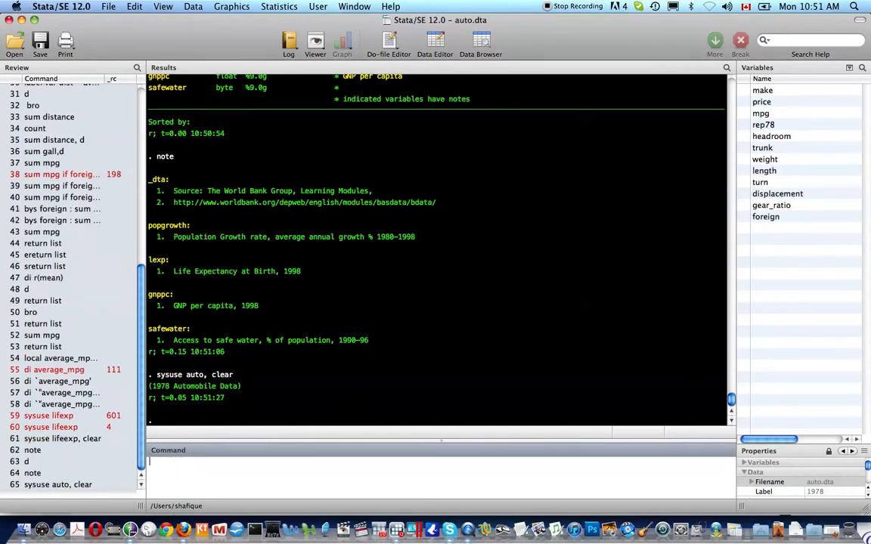
type("tab fo")
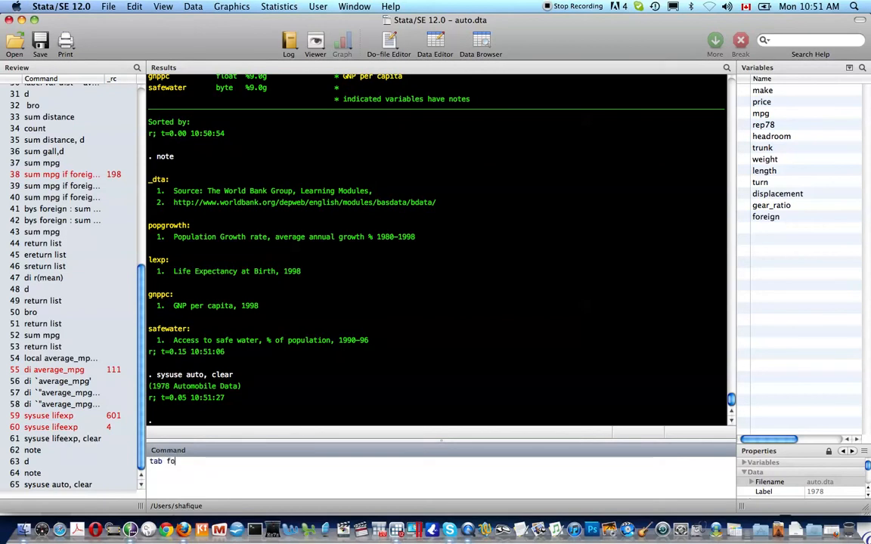
type("reign")
key("Return")
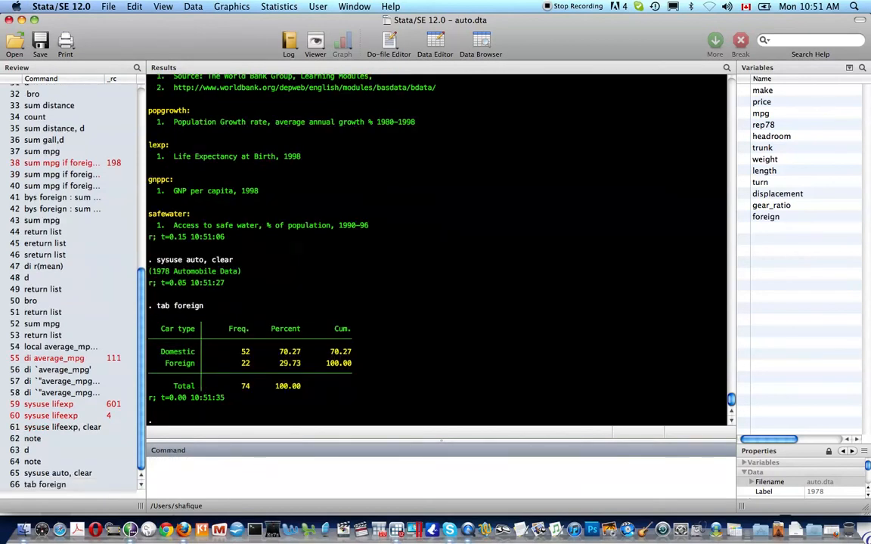